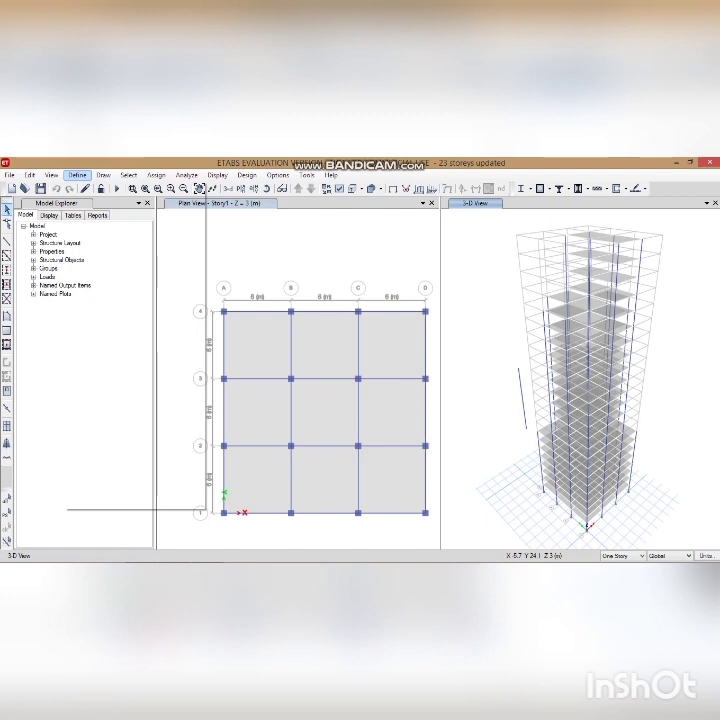
Add a load pattern named seismic with type Seismic and IS1893 2002 as its auto lateral load
click(77, 175)
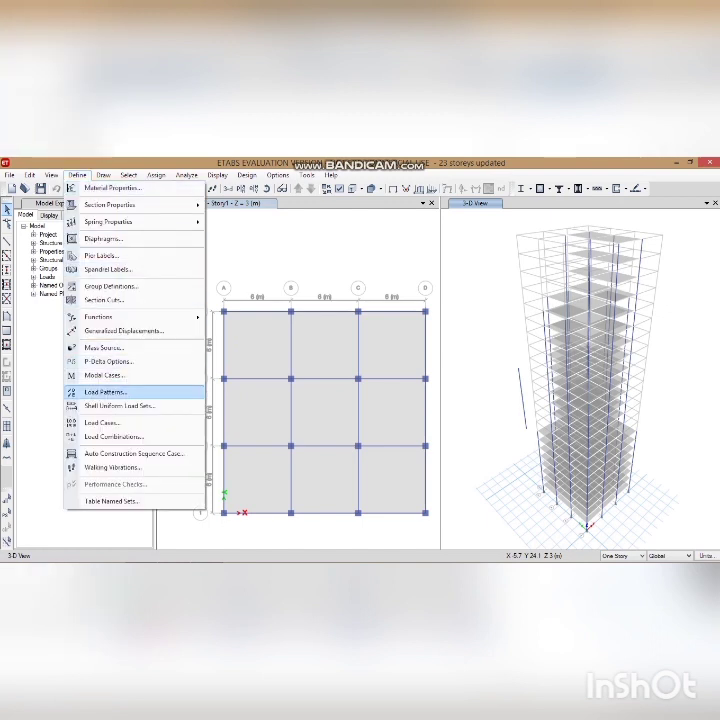
click(105, 392)
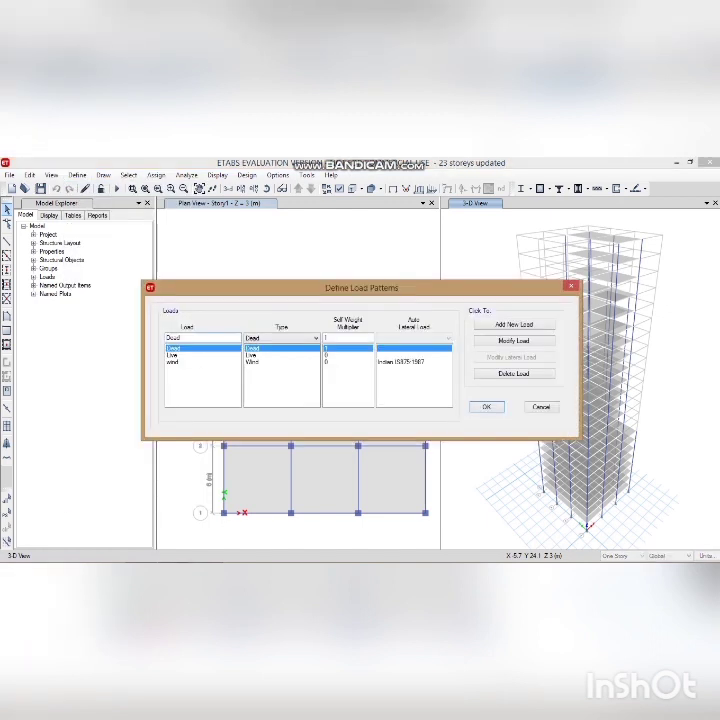
click(184, 338)
key(BackSpace)
key(BackSpace)
key(BackSpace)
key(BackSpace)
text(seismic)
click(316, 338)
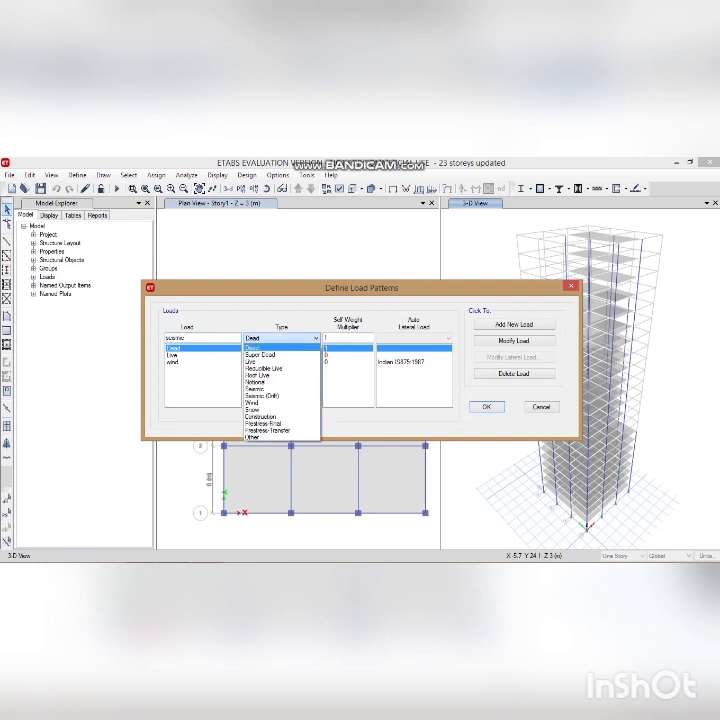
click(268, 389)
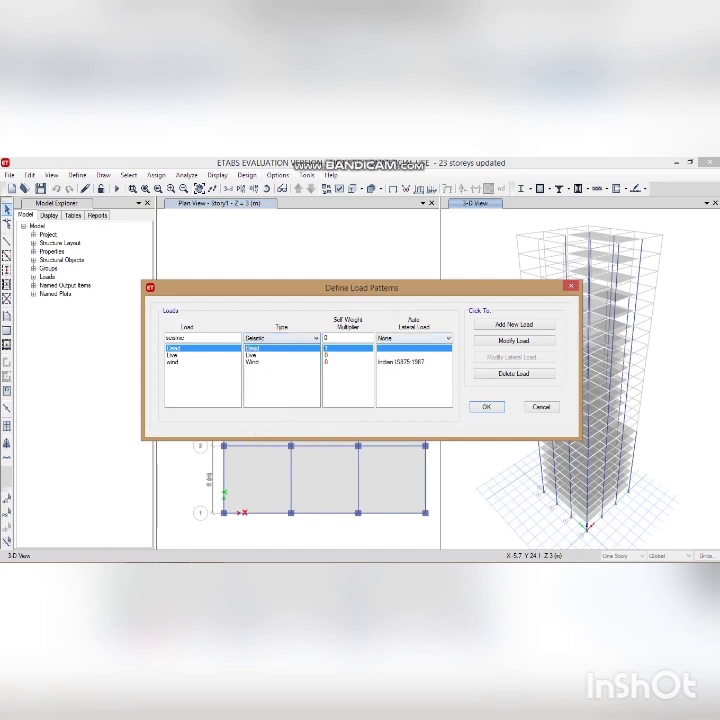
click(448, 338)
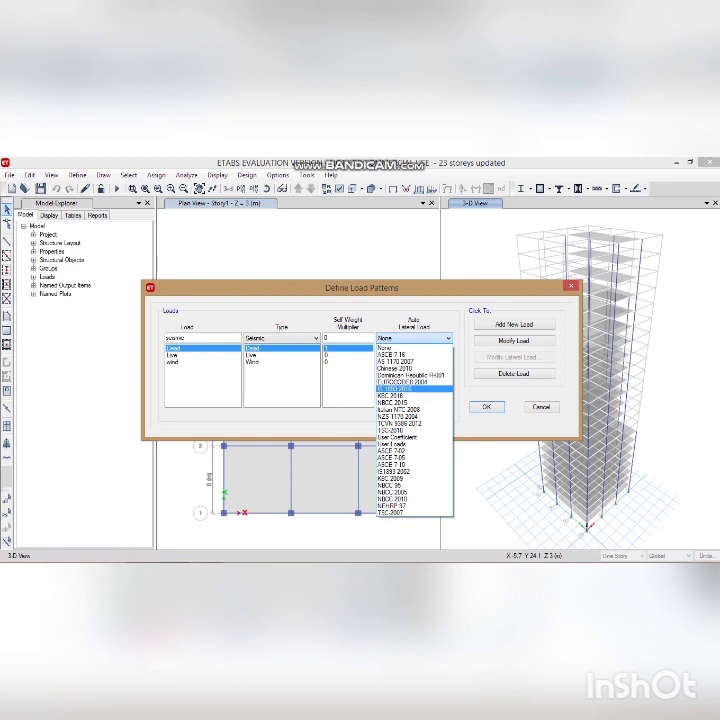
click(400, 471)
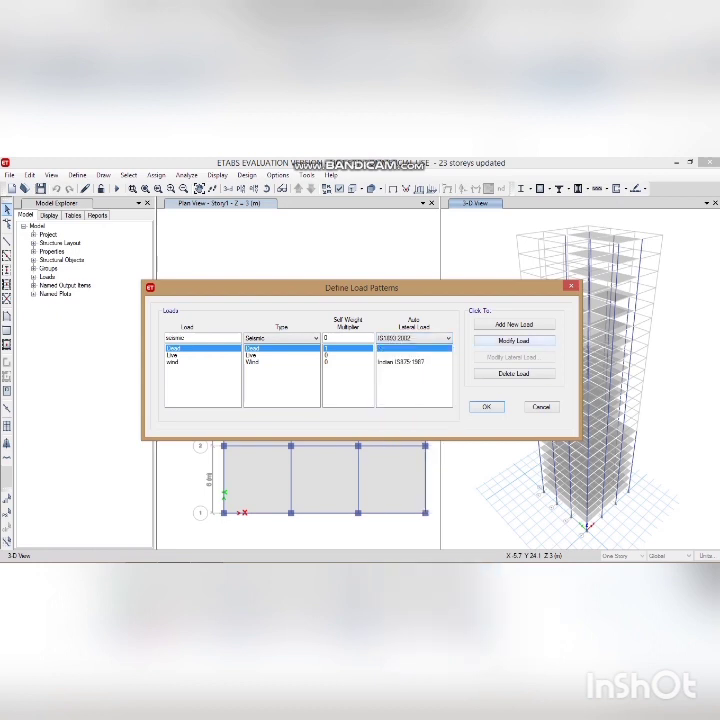
click(514, 324)
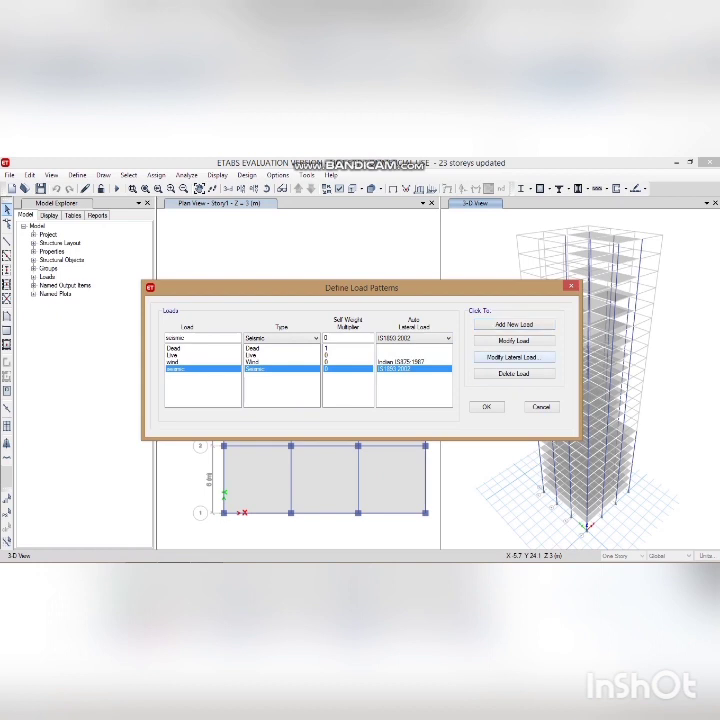
In the seismic pattern's lateral load settings, exclude the positive and negative eccentricity cases for both X and Y directions
click(512, 357)
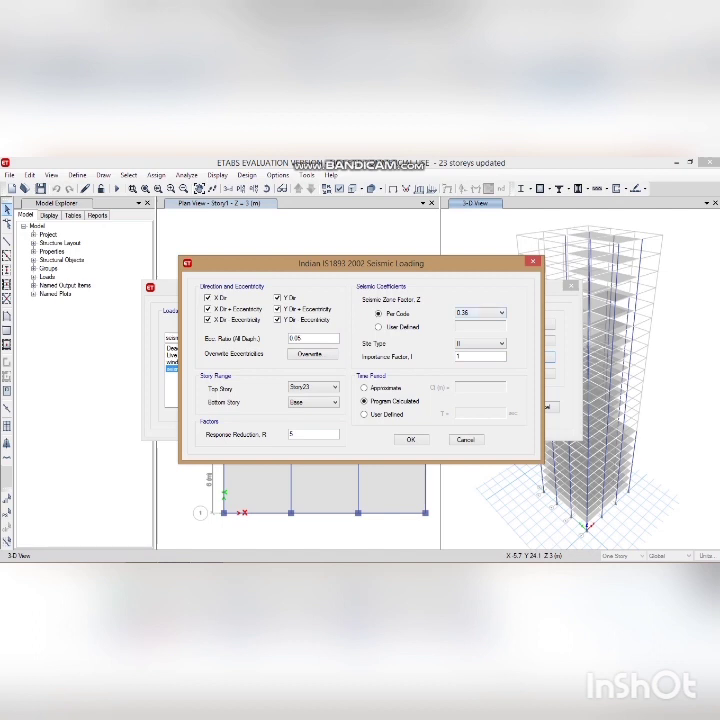
click(208, 309)
click(208, 320)
click(278, 309)
click(278, 320)
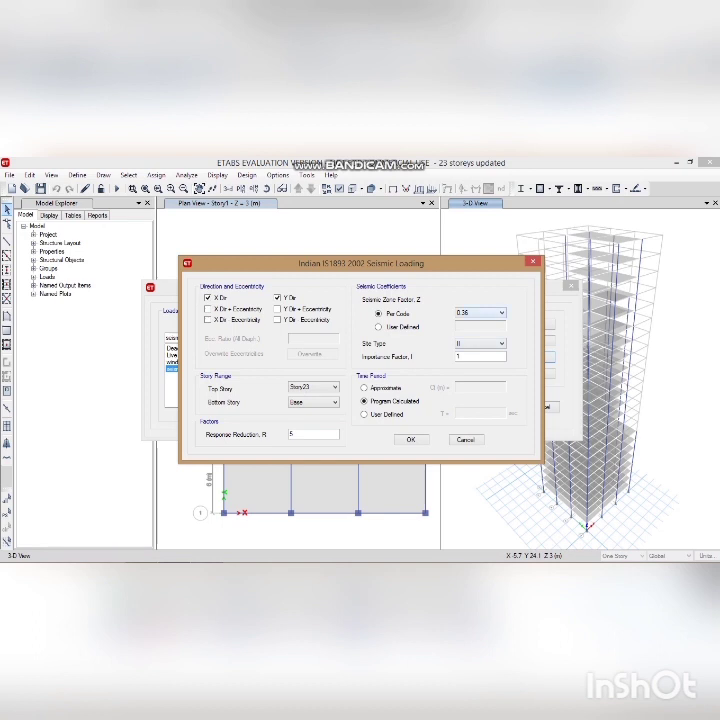
Choose the per-code seismic zone factor and site type, set response reduction R to 3, and accept the load patterns
click(501, 313)
click(480, 322)
click(501, 343)
click(482, 360)
click(300, 434)
key(BackSpace)
text(3)
click(411, 440)
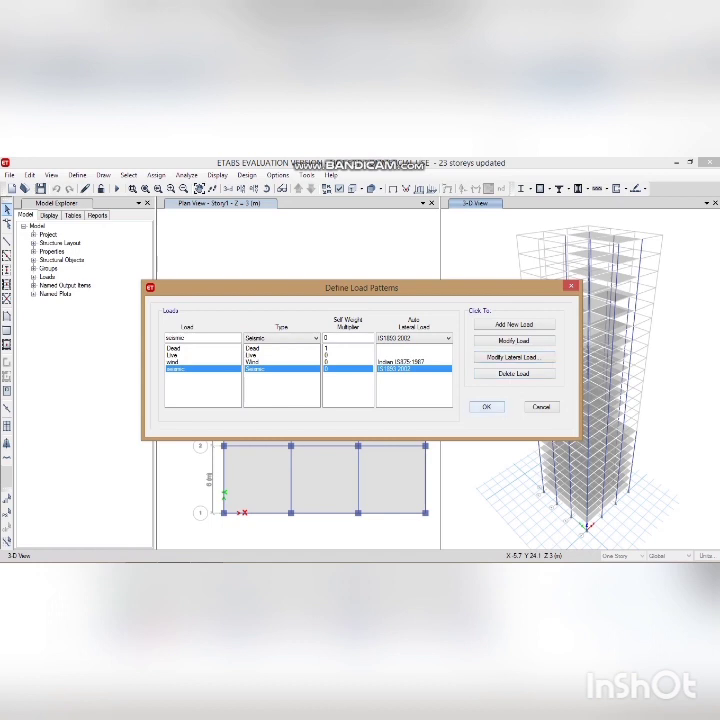
click(487, 407)
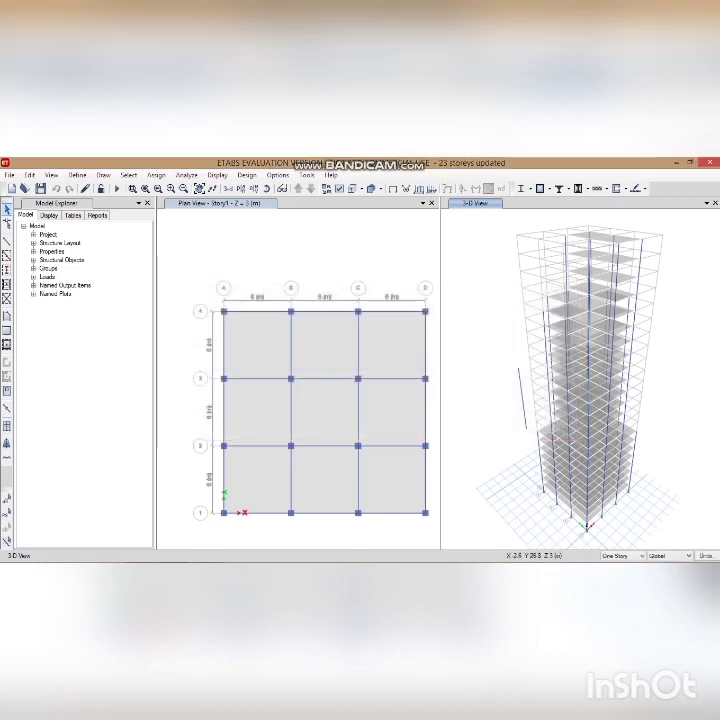
Add the default design load combinations for concrete frame design
click(77, 175)
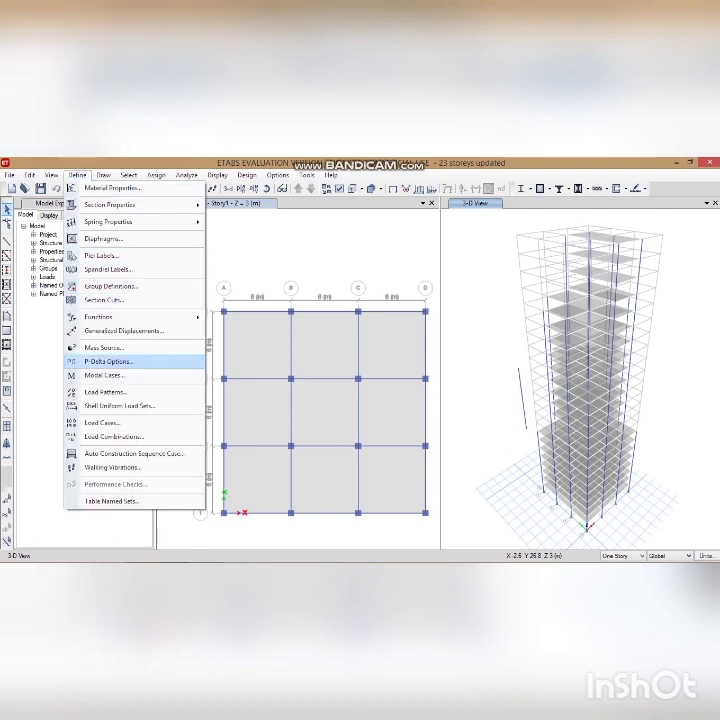
click(113, 437)
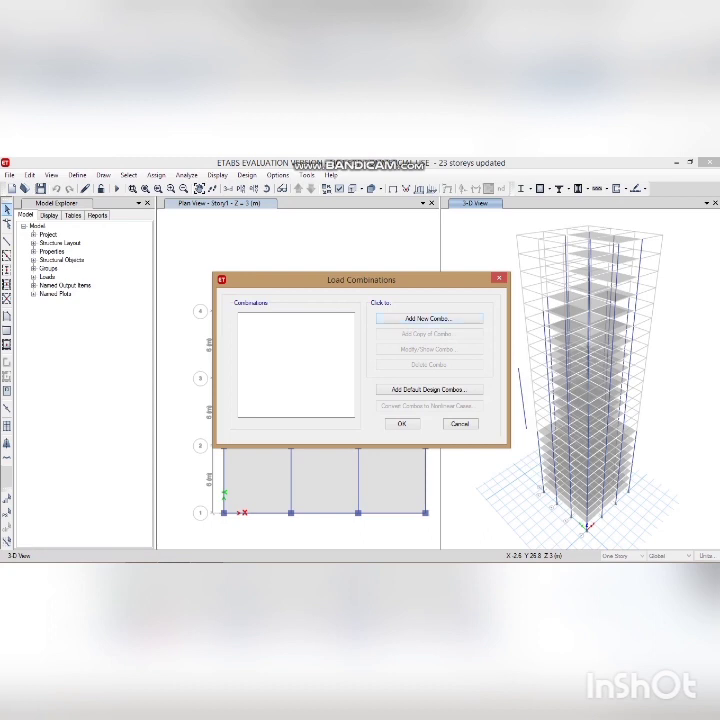
click(428, 389)
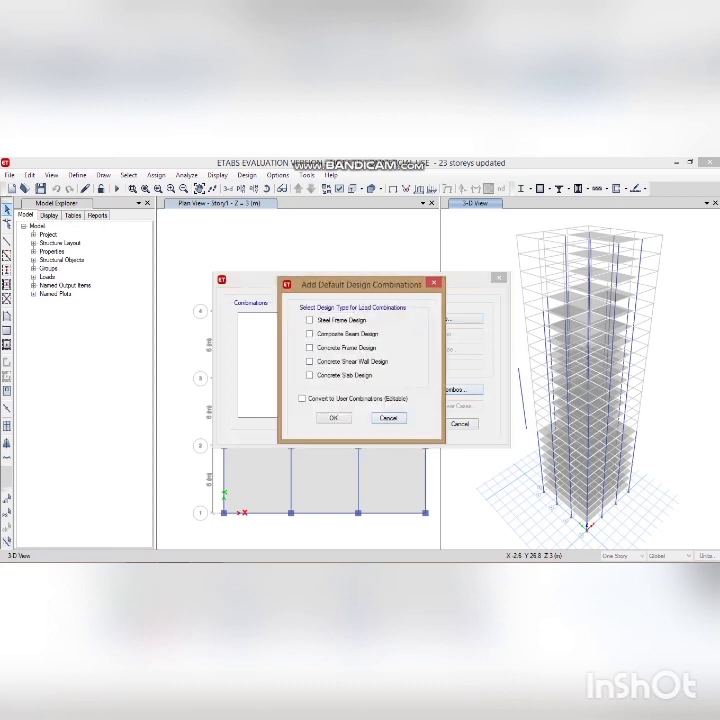
click(310, 347)
click(334, 417)
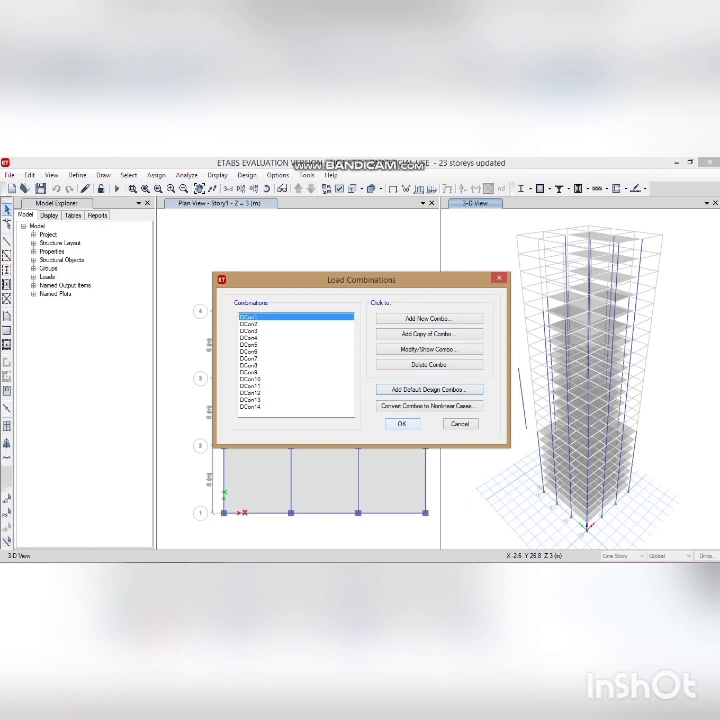
click(397, 423)
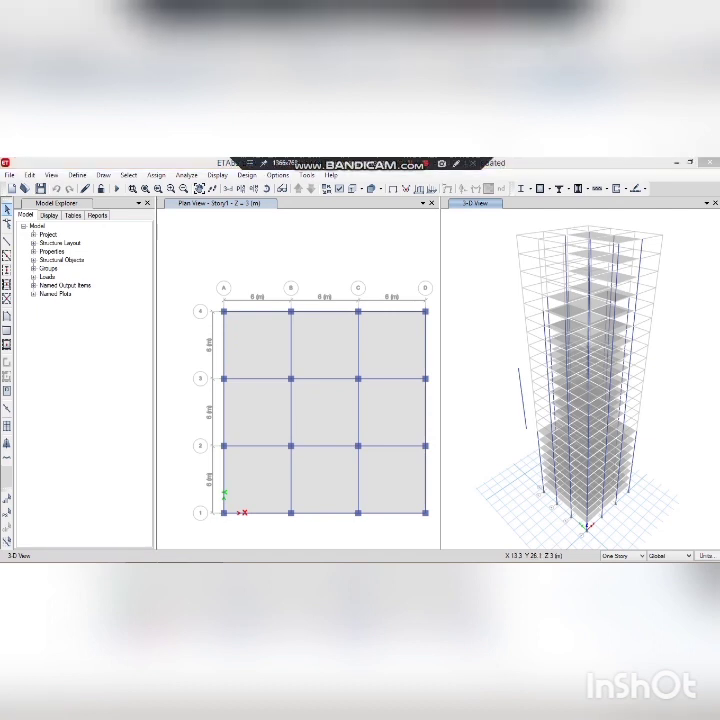
Exclude the wind load case from the run, analyze the model with the remaining cases, and dismiss the analysis messages
click(186, 175)
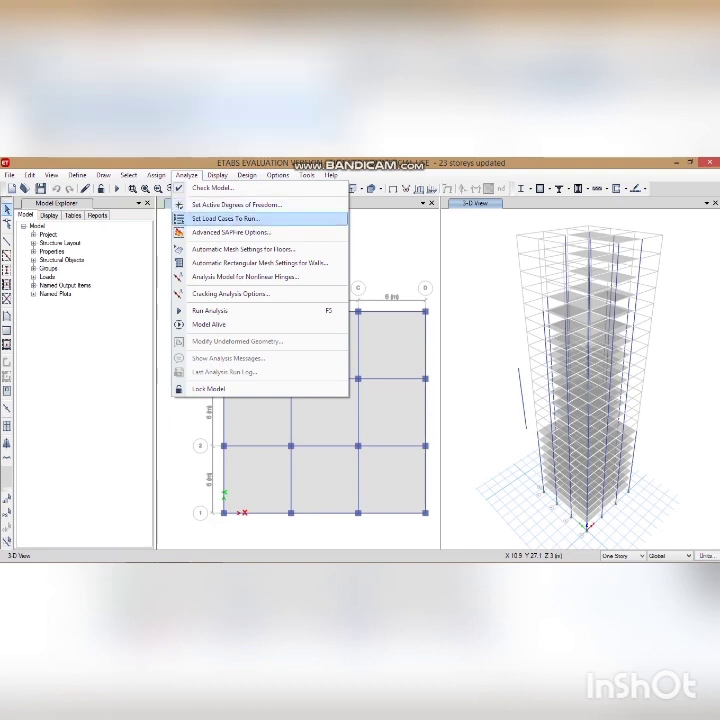
click(225, 218)
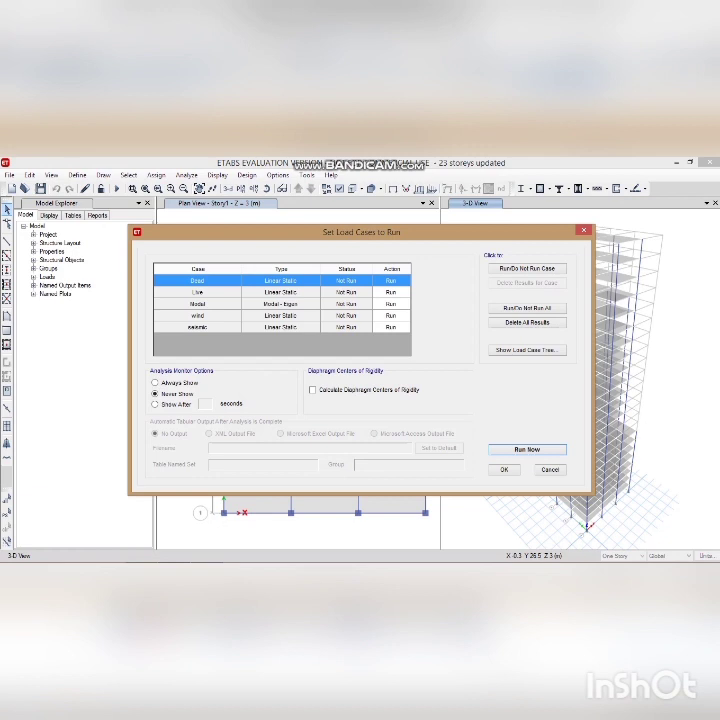
click(200, 316)
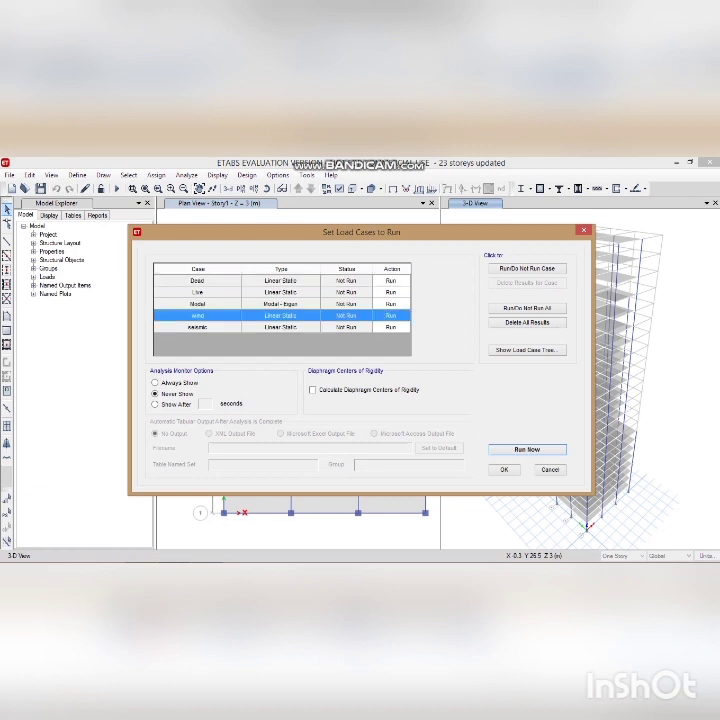
click(527, 269)
click(527, 450)
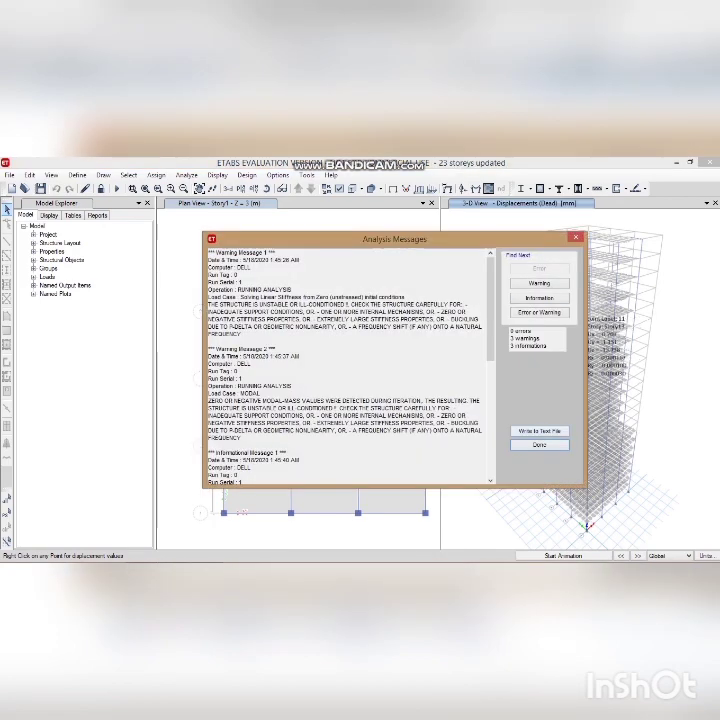
click(540, 445)
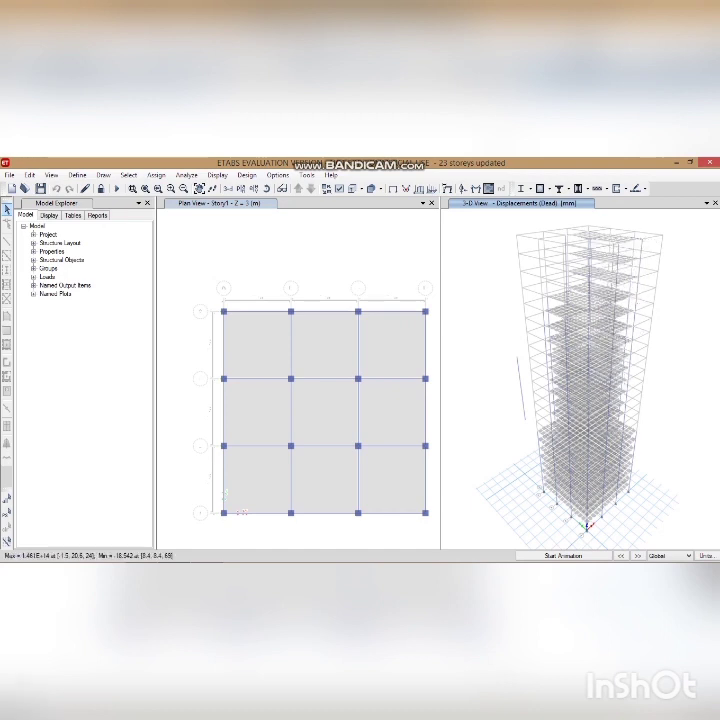
click(217, 175)
mouse_move(258, 236)
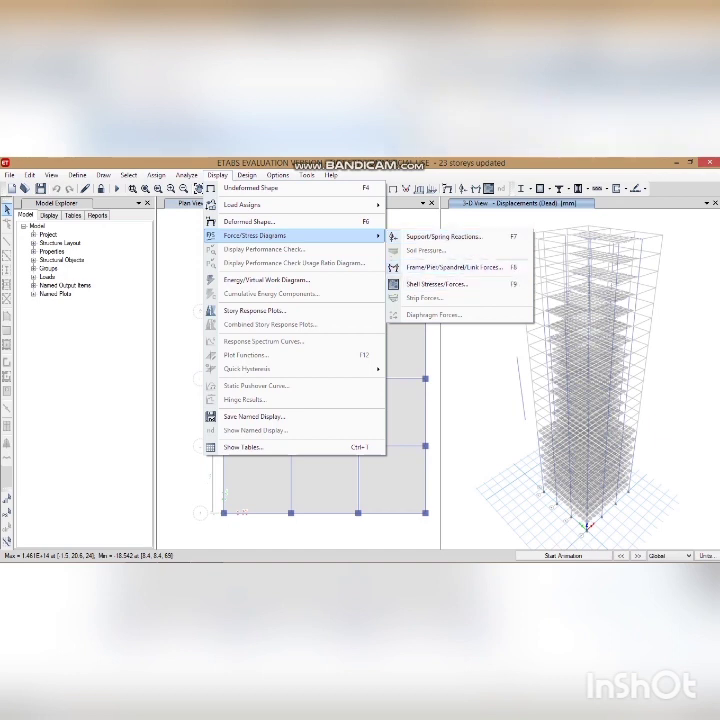
click(400, 175)
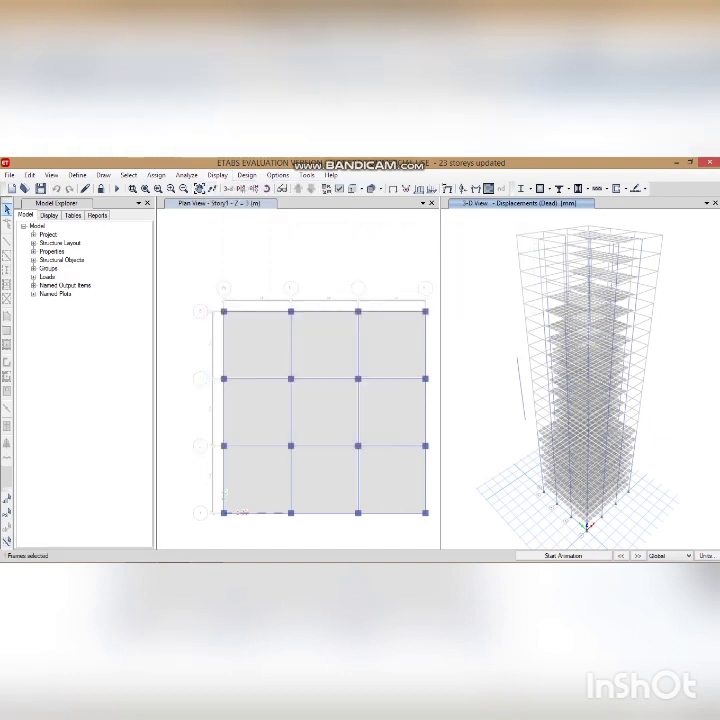
Review the concrete frame design preferences for IS 456:2000 and accept them
click(247, 175)
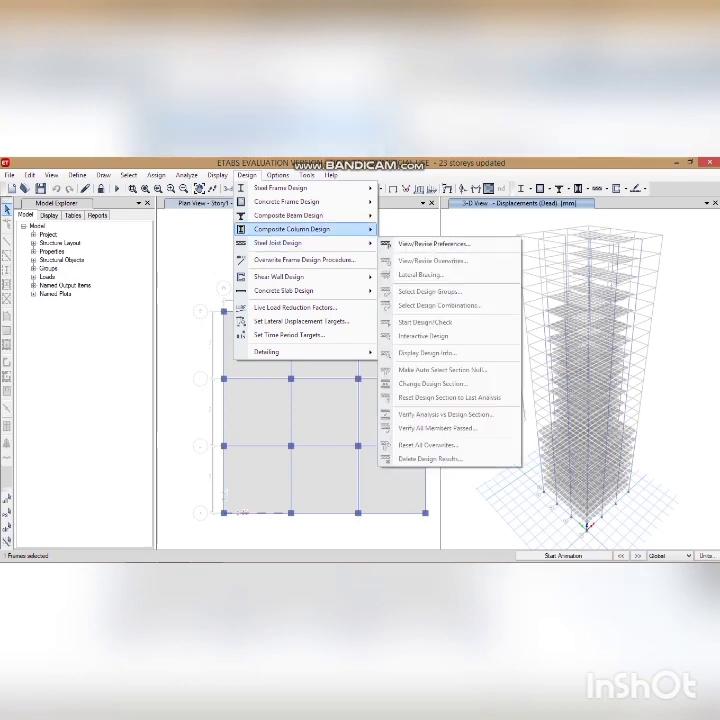
mouse_move(300, 202)
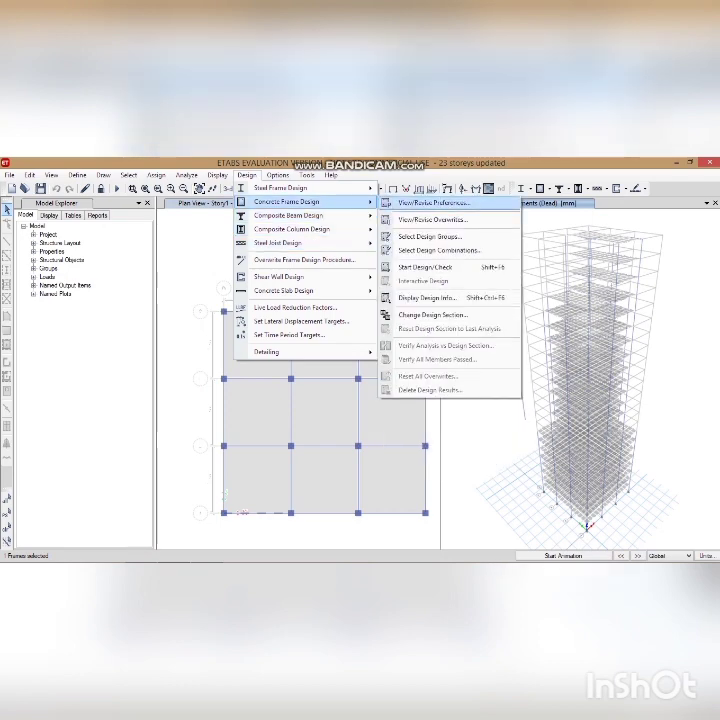
click(433, 203)
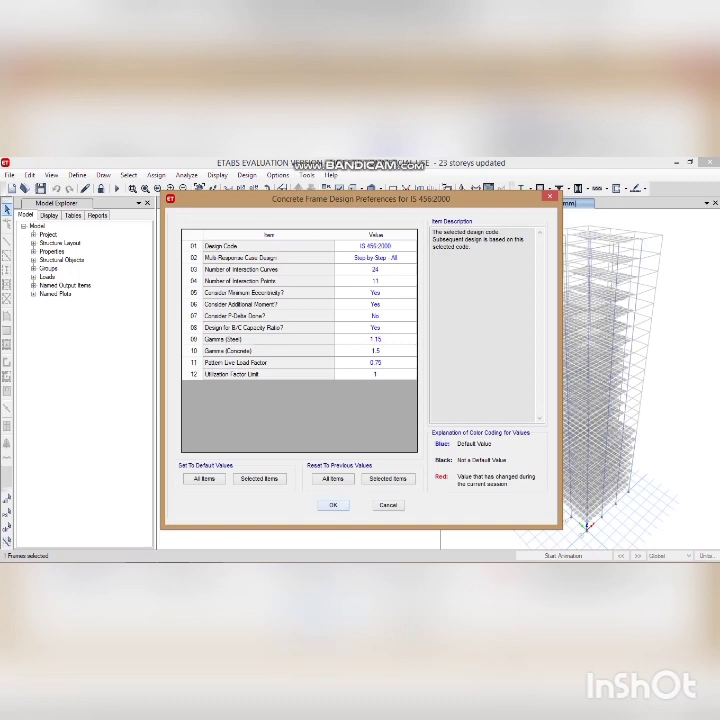
click(338, 505)
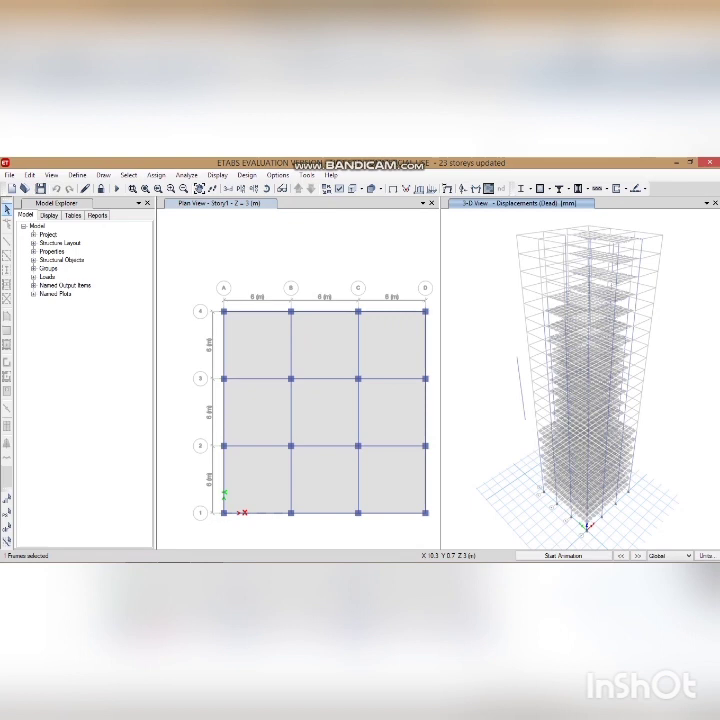
Run the concrete frame design check on the model and acknowledge the notice about load combinations
click(247, 175)
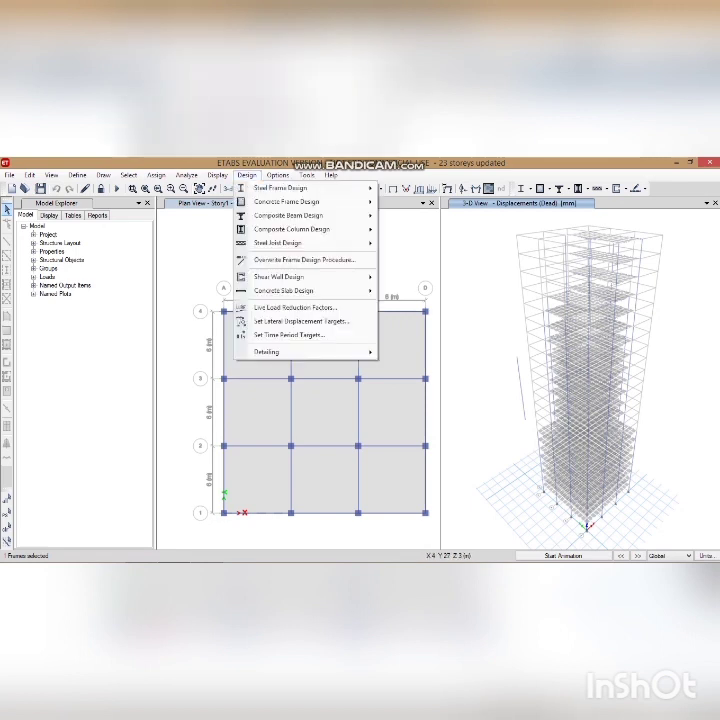
mouse_move(290, 202)
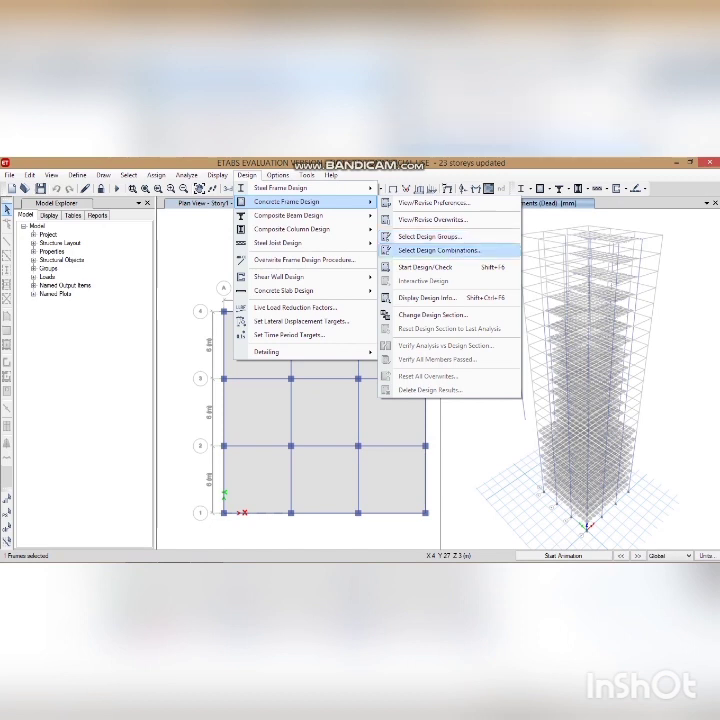
click(425, 267)
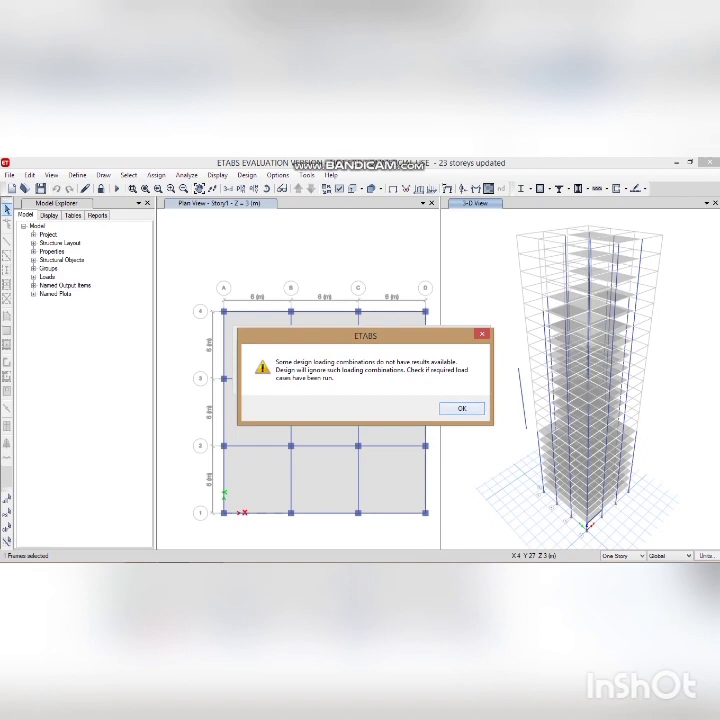
key(Return)
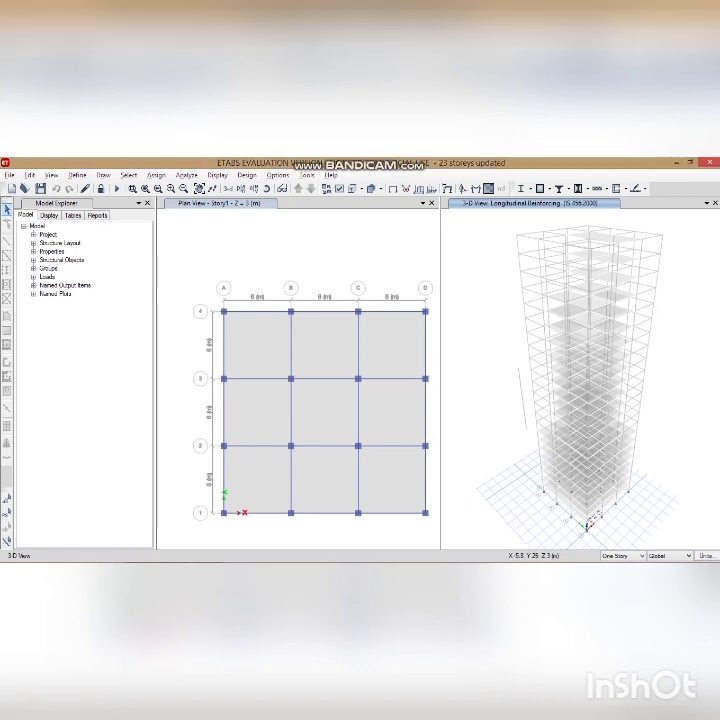
Generate the summary report and go to its Structure Data page with the story definitions table
click(97, 215)
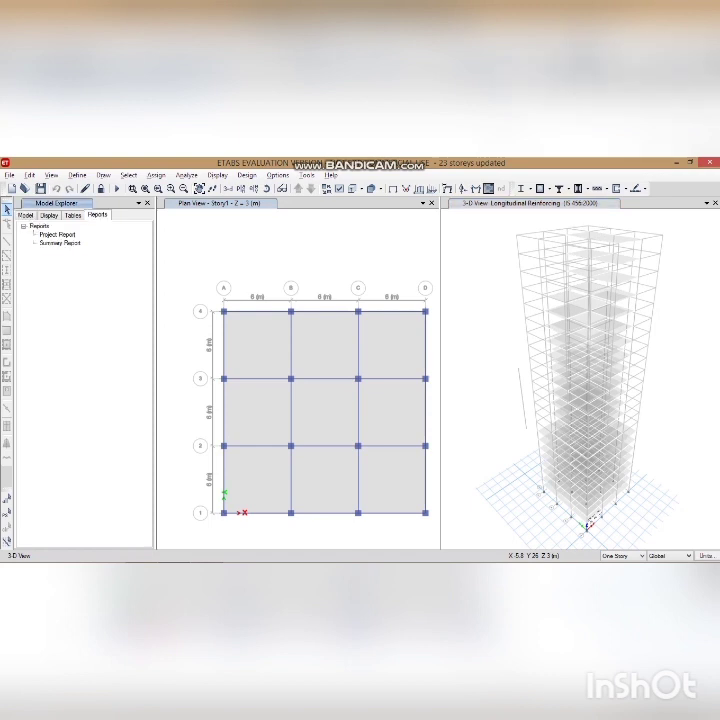
click(60, 243)
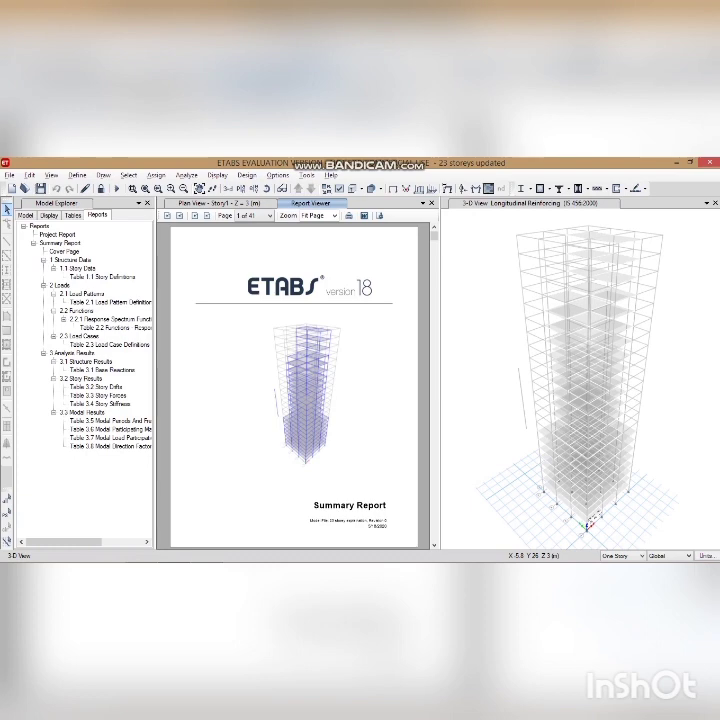
mouse_move(434, 236)
mouse_down()
mouse_move(434, 446)
mouse_move(434, 232)
mouse_up()
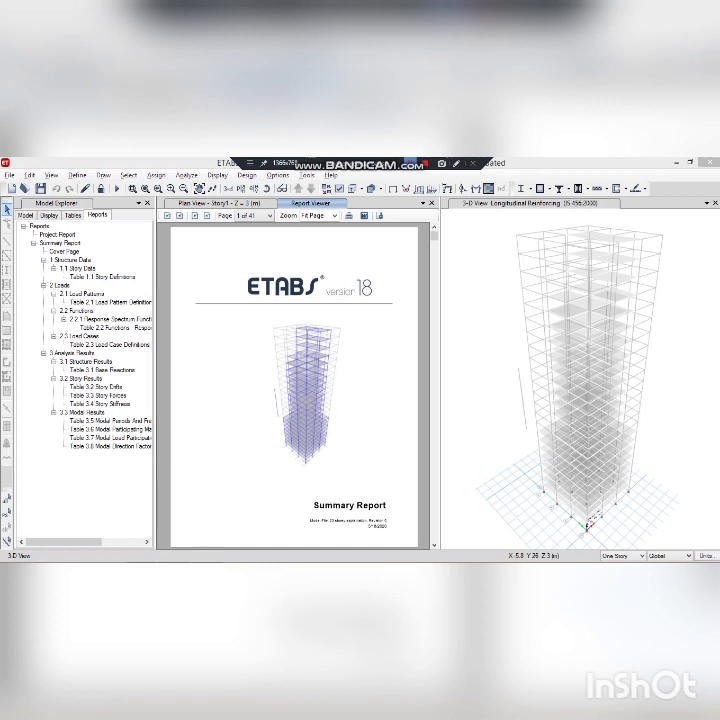
mouse_move(434, 237)
mouse_down()
mouse_move(434, 536)
mouse_move(434, 243)
mouse_up()
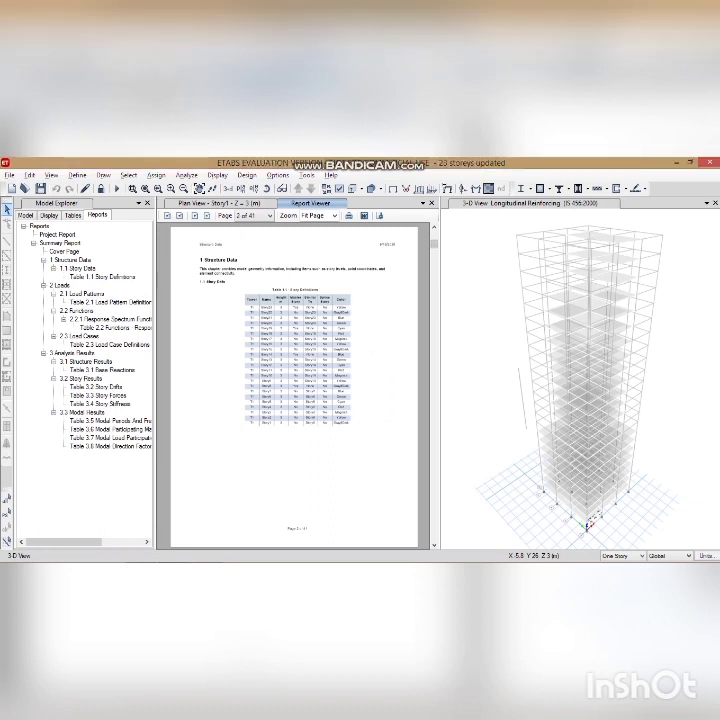
Close the summary report view and the model explorer, and unlock the model, accepting deletion of its analysis results
click(432, 203)
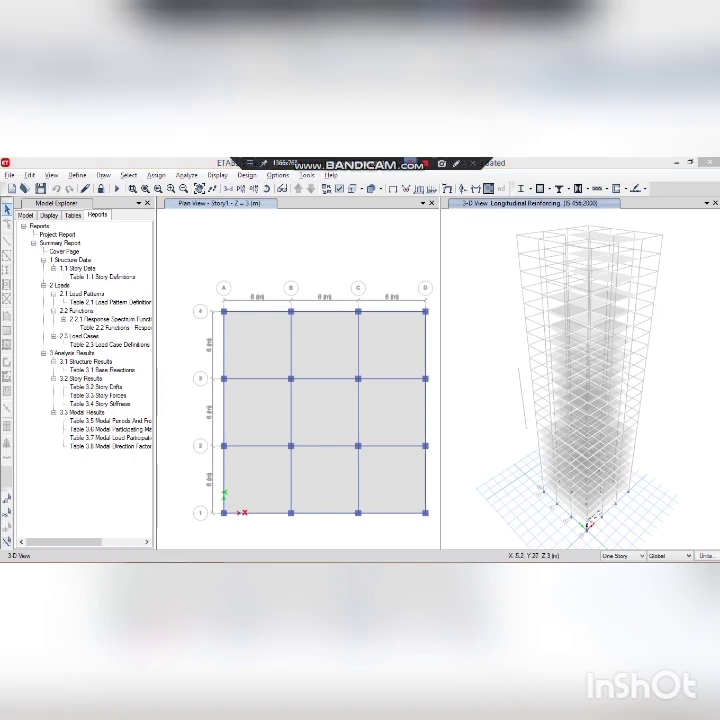
click(147, 203)
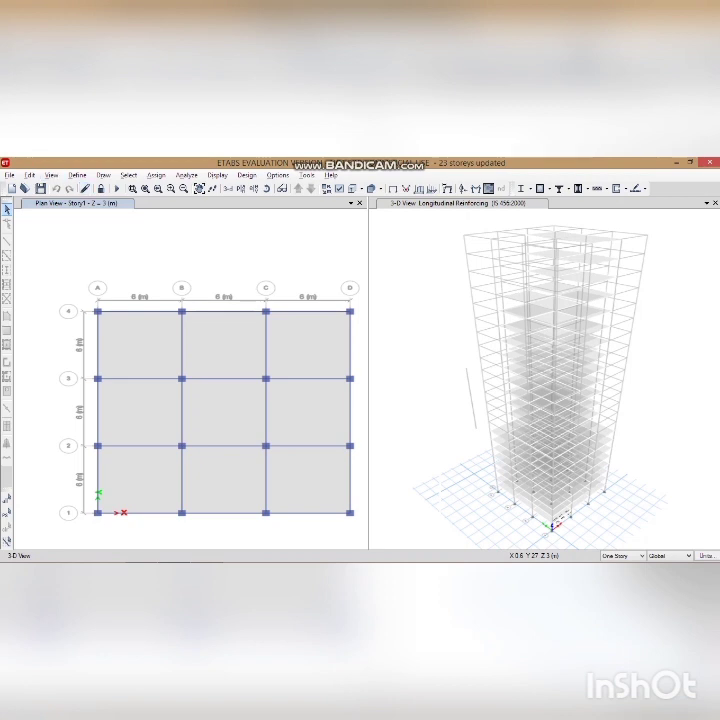
click(100, 188)
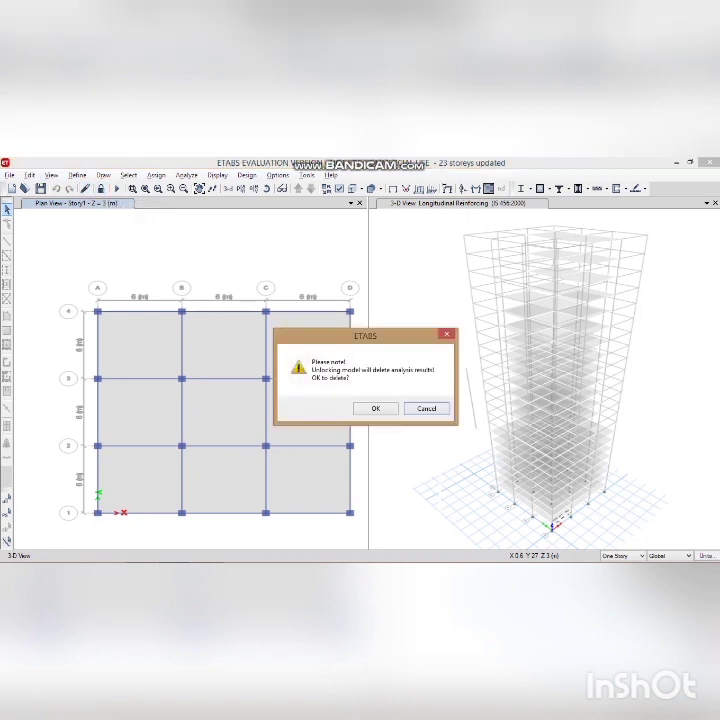
click(376, 408)
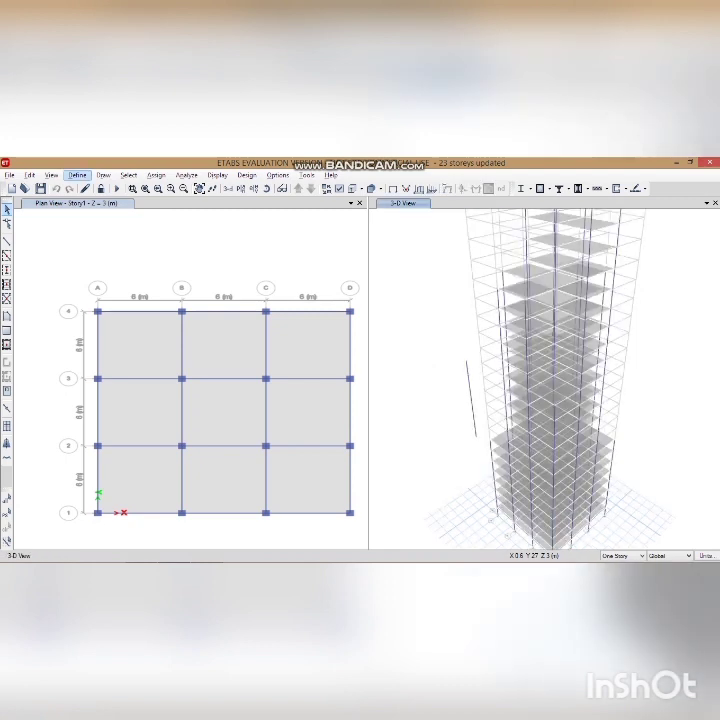
Review the IS1893:2002 lateral load settings of the seismic load pattern and accept the load pattern definitions
click(77, 175)
click(77, 175)
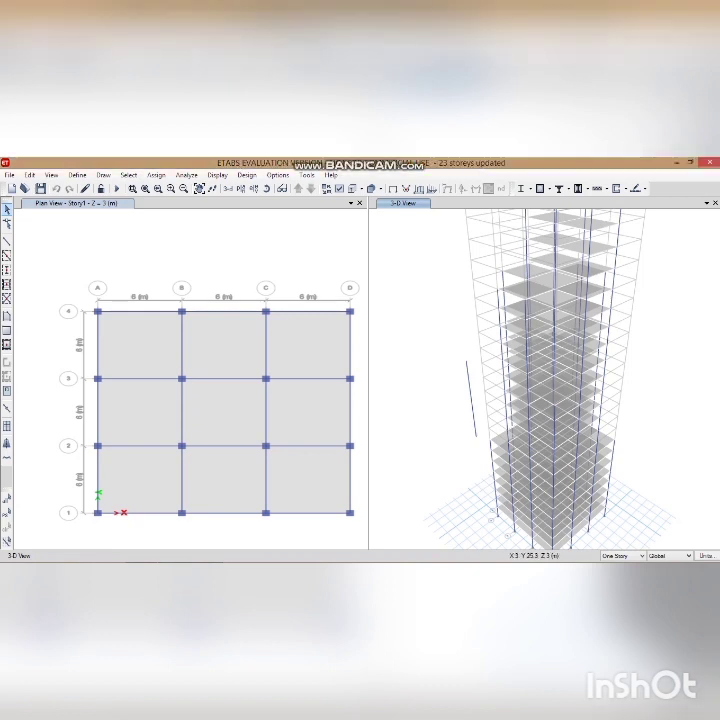
click(77, 175)
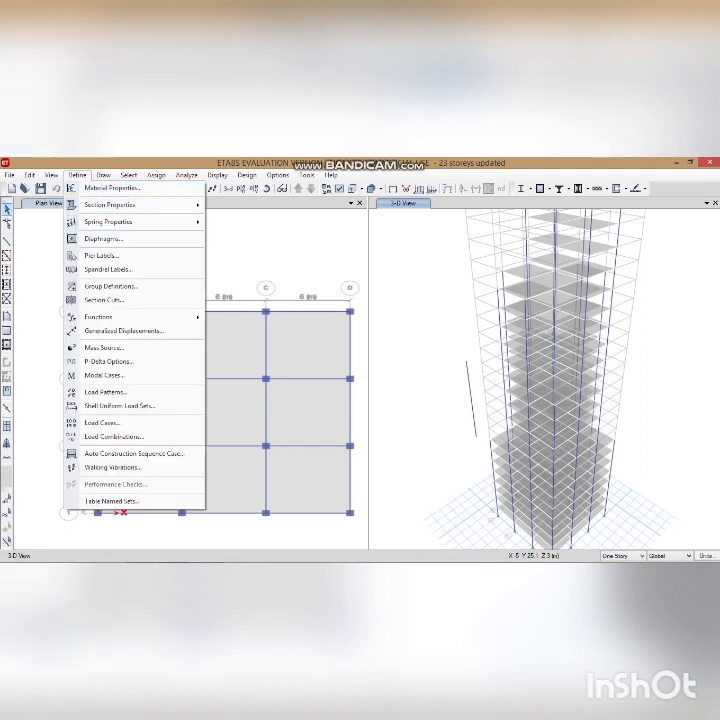
click(106, 392)
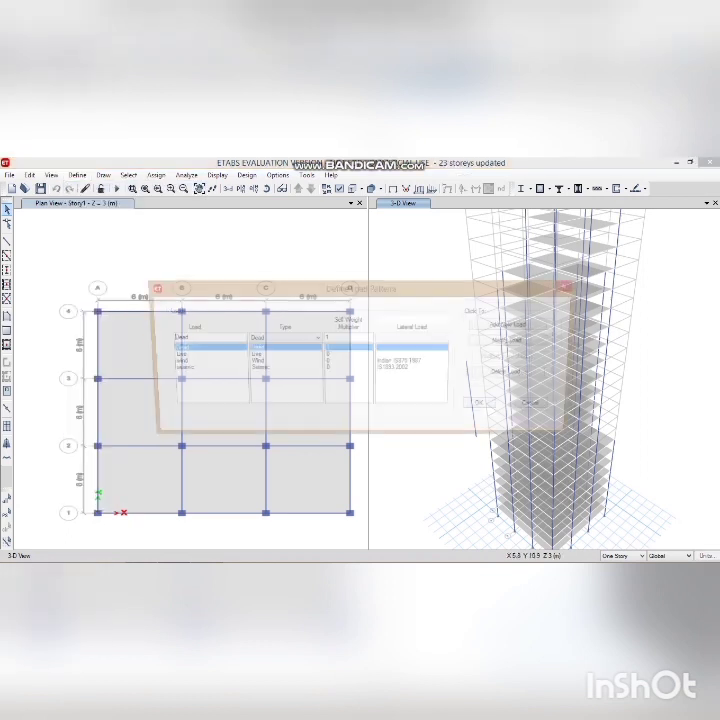
click(176, 369)
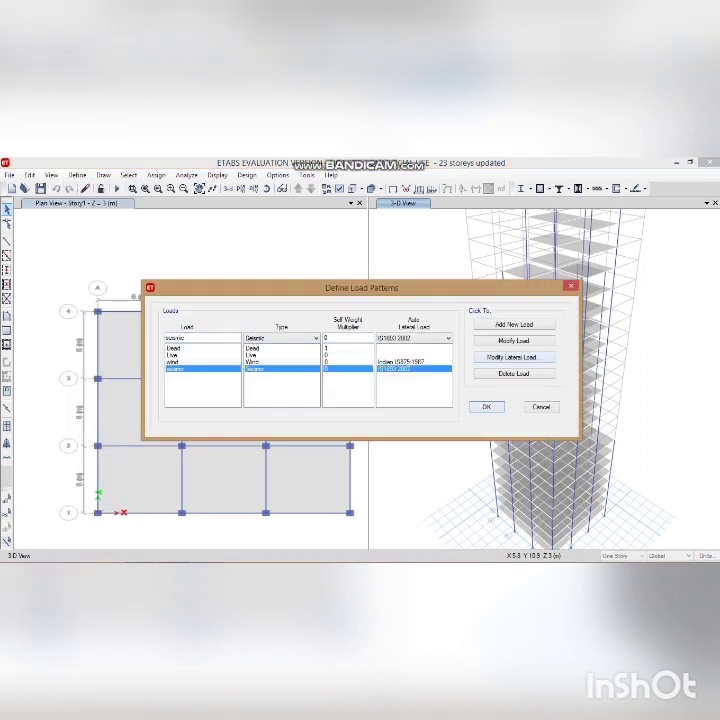
click(512, 357)
click(487, 407)
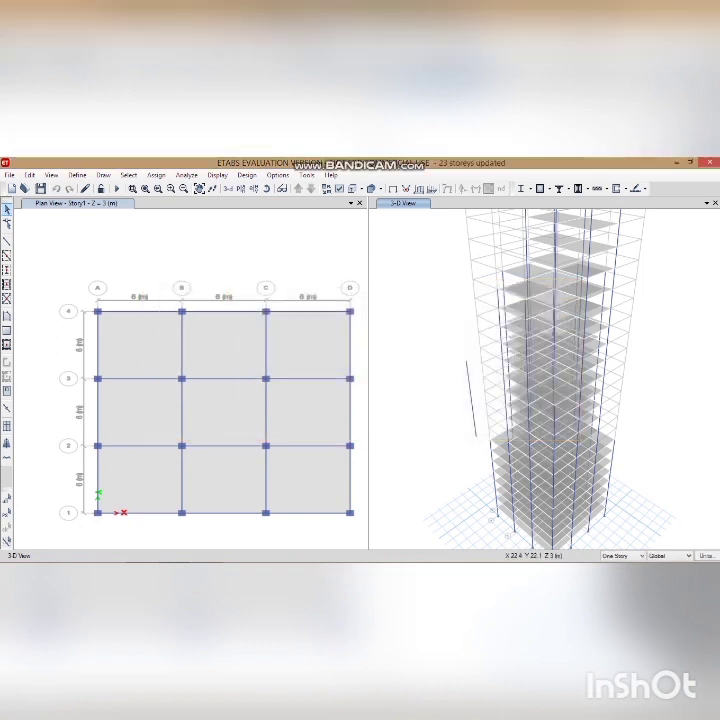
Add a new IS1893:2002 response spectrum function and name it "response spectrum"
click(77, 175)
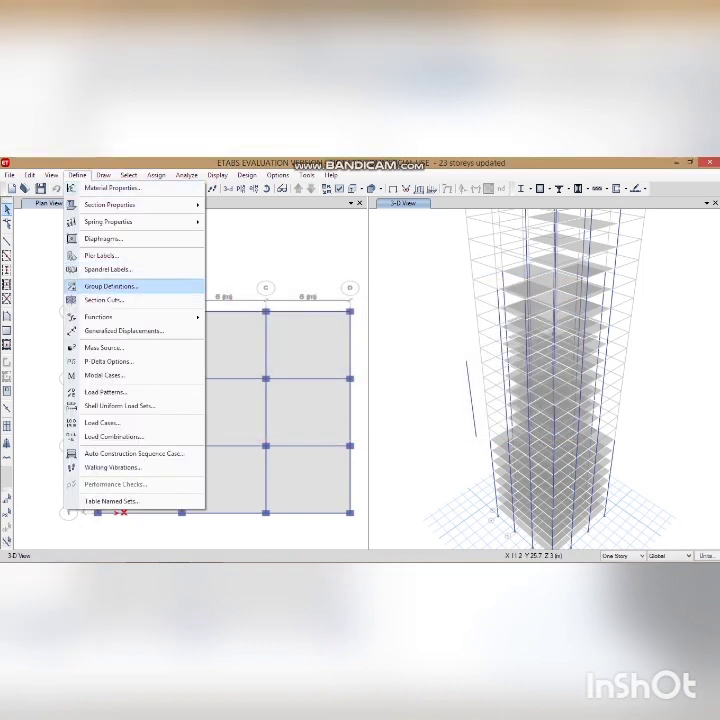
mouse_move(98, 316)
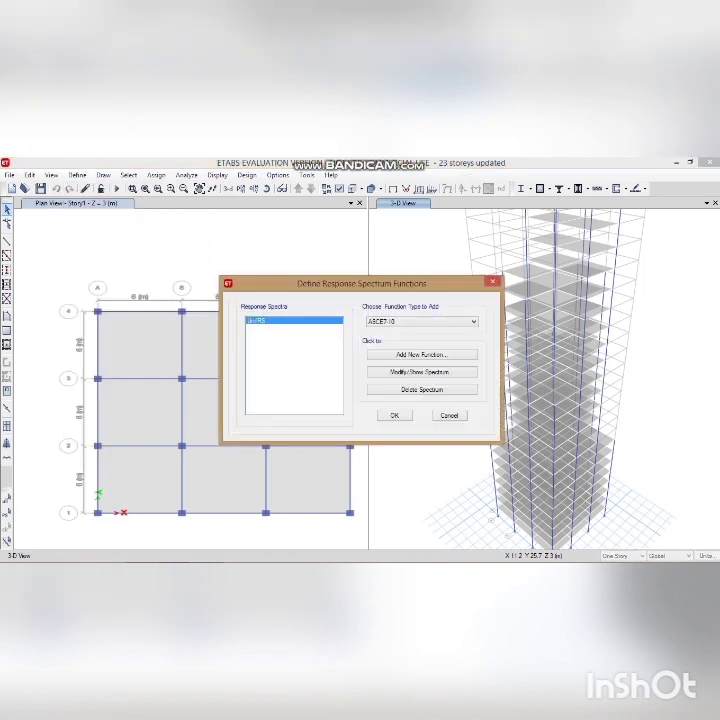
click(473, 322)
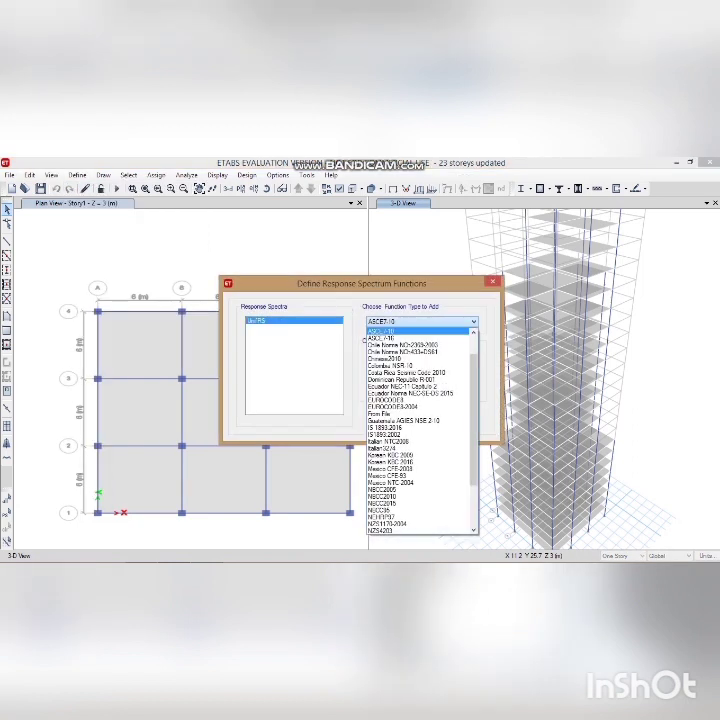
click(390, 434)
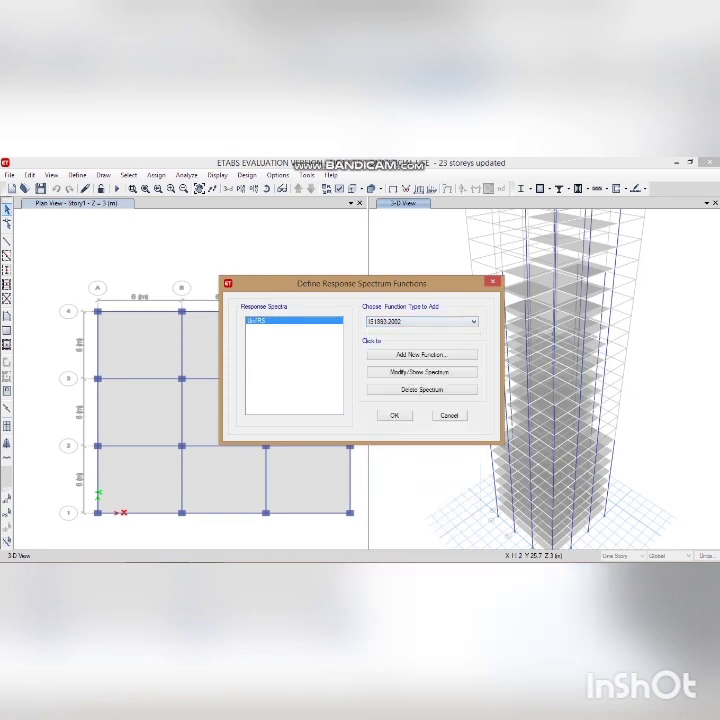
click(421, 355)
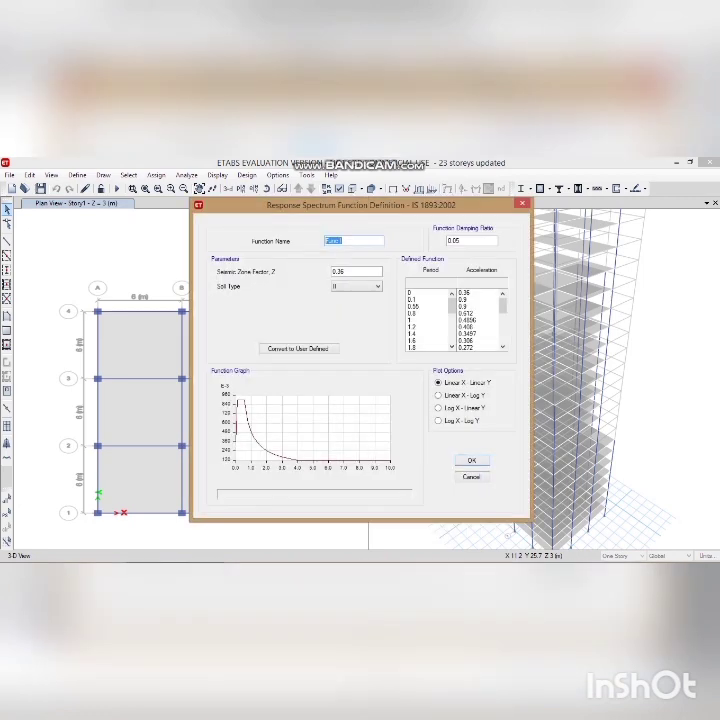
key(BackSpace)
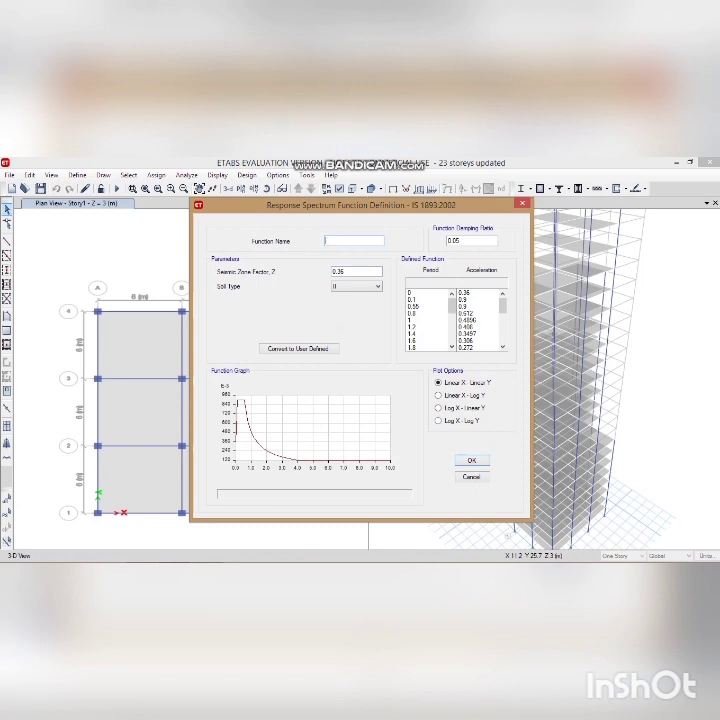
text(ss)
text(ponse sp)
text(ectrum)
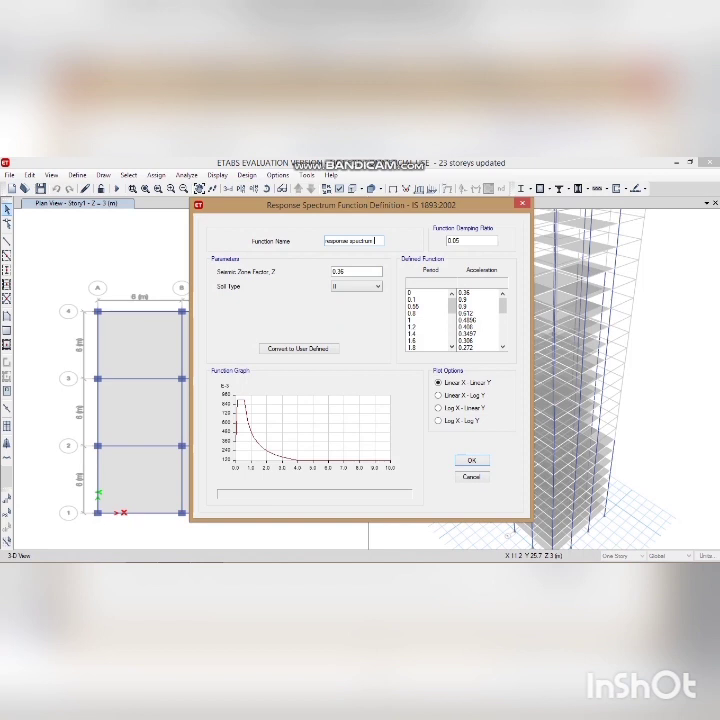
Set the function's seismic zone factor to 0.1 with soil type II, and accept the response spectrum definitions
click(352, 272)
key(BackSpace)
key(BackSpace)
text(1)
click(377, 287)
click(354, 302)
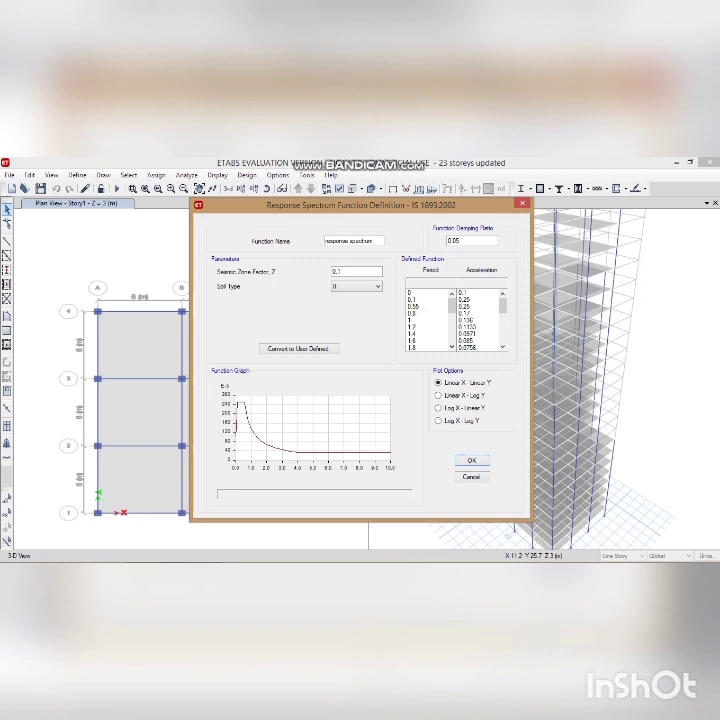
click(472, 461)
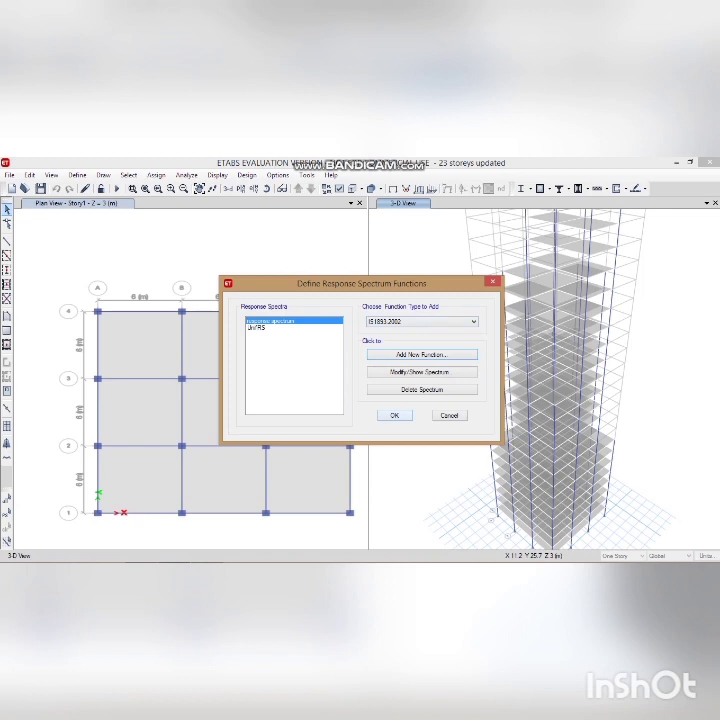
click(395, 415)
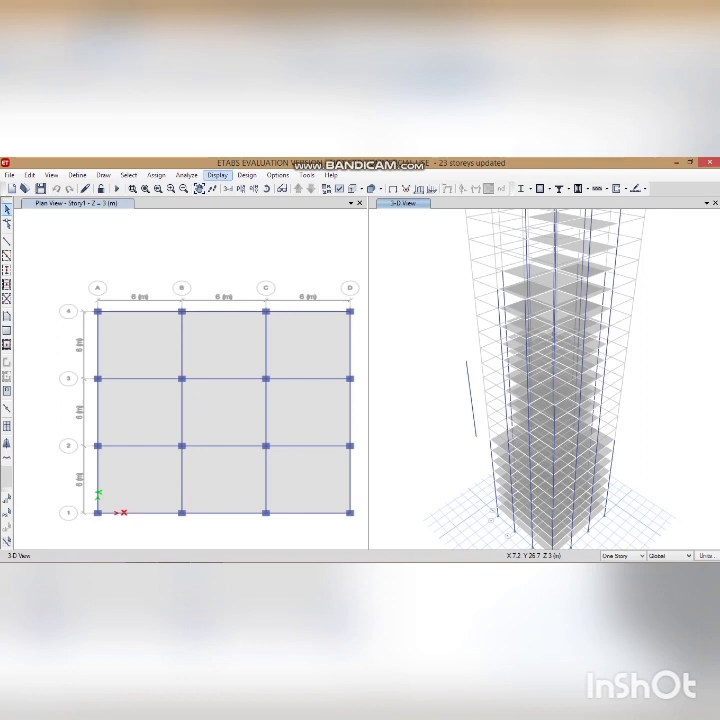
Review the display units for stresses, stiffness, mass, weight, modal and damping items, and accept them
click(217, 175)
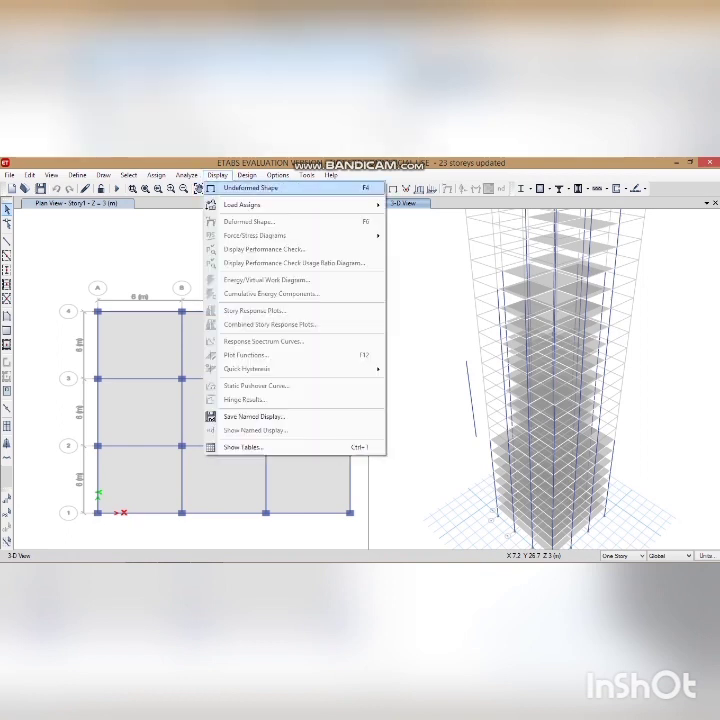
mouse_move(187, 175)
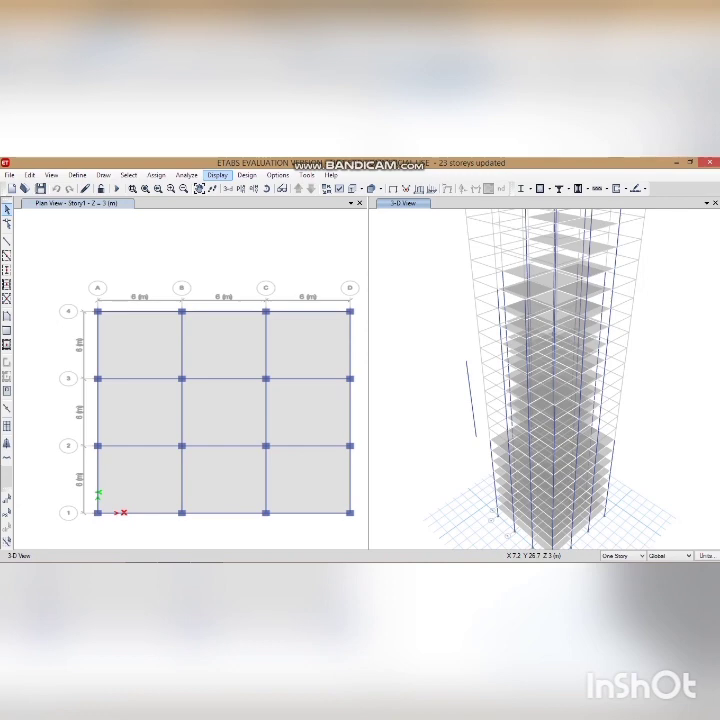
click(217, 175)
mouse_move(278, 175)
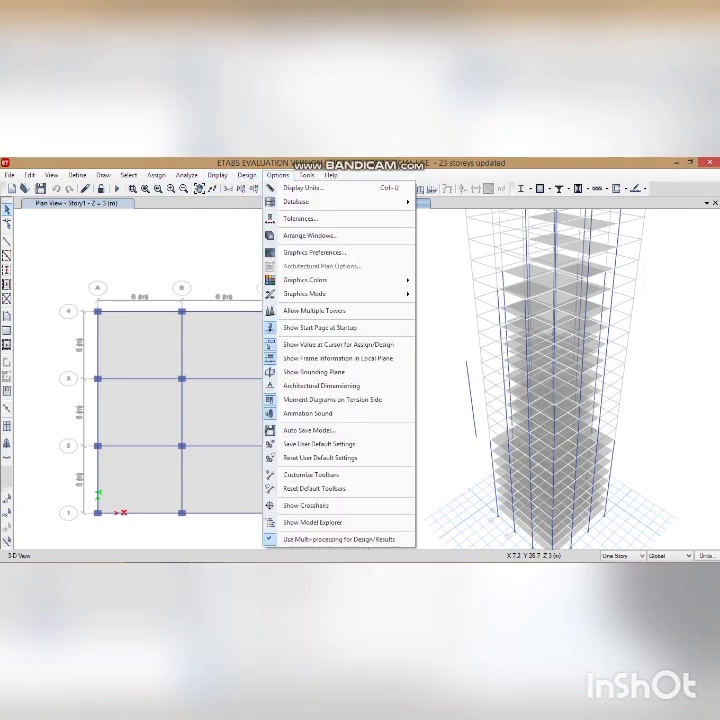
click(300, 187)
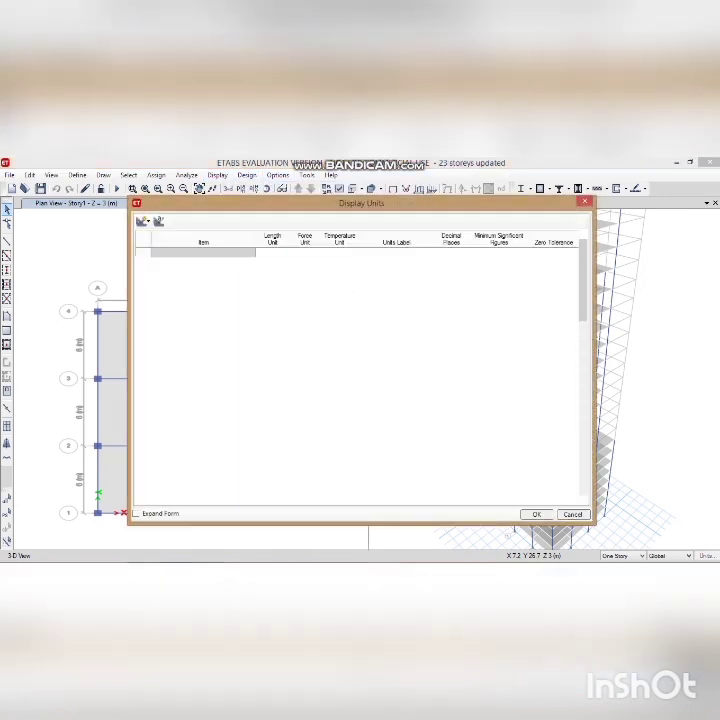
scroll(360, 380, down, 15)
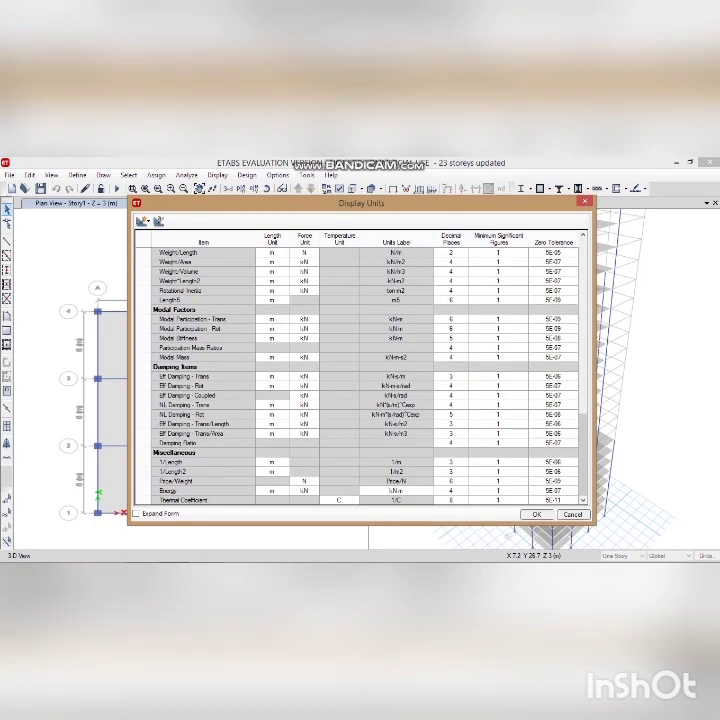
scroll(360, 380, down, 3)
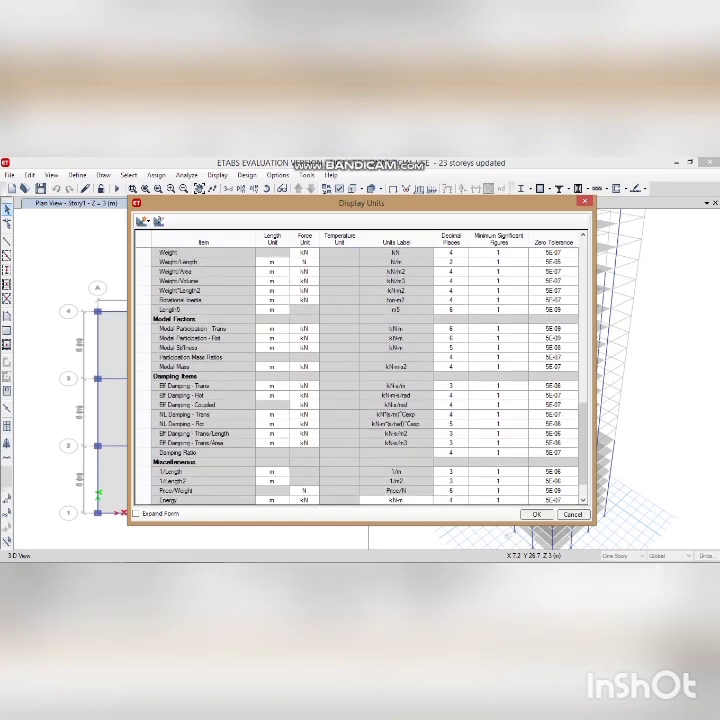
scroll(360, 370, up, 8)
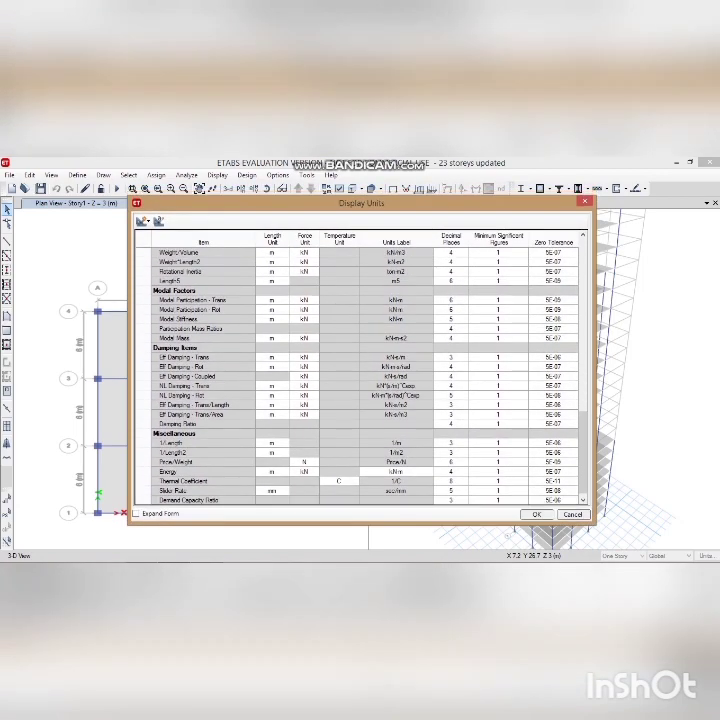
scroll(360, 370, up, 2)
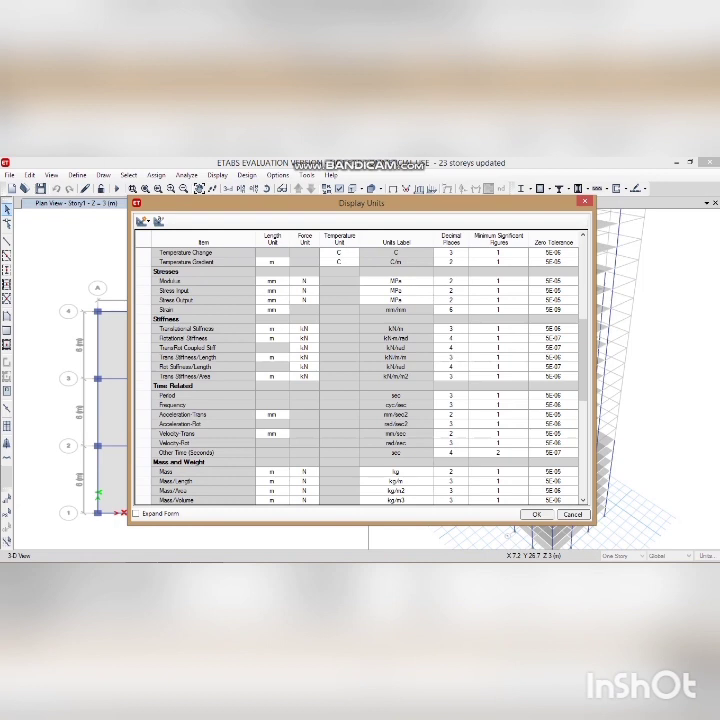
click(537, 514)
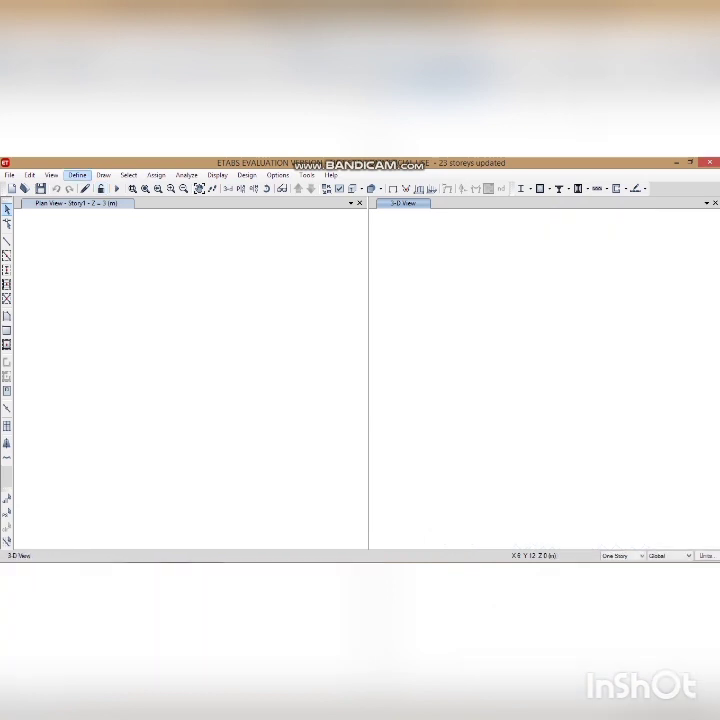
Open the load case definitions, try to add a new load case, and dismiss the evaluation version notice
click(77, 175)
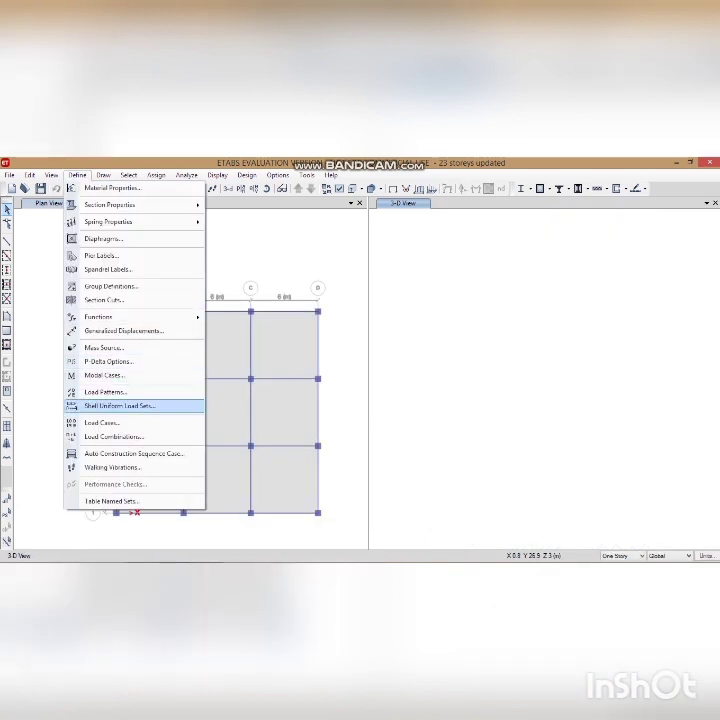
click(101, 422)
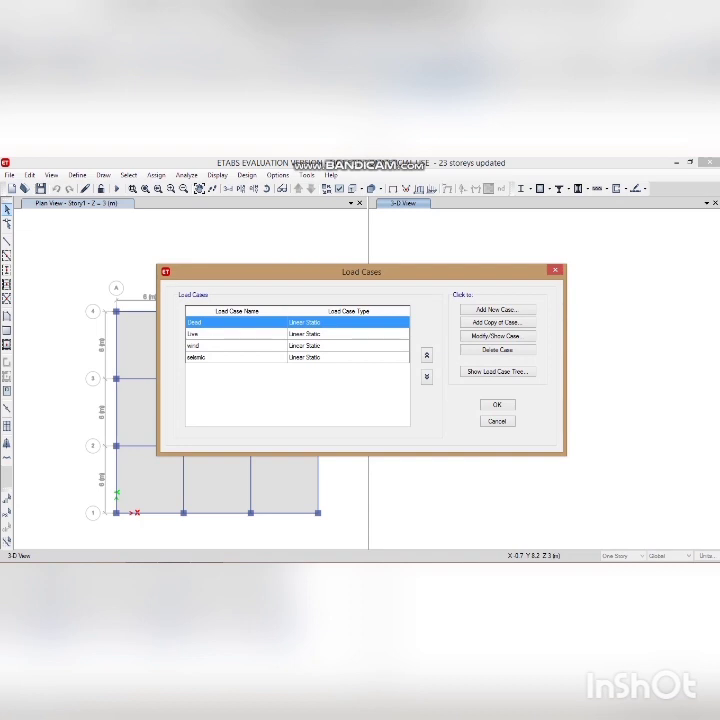
click(498, 310)
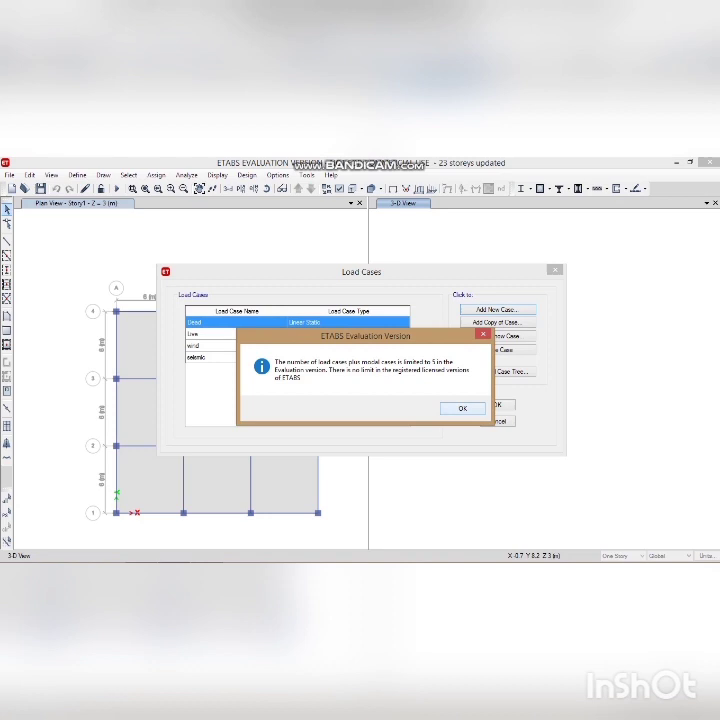
key(Return)
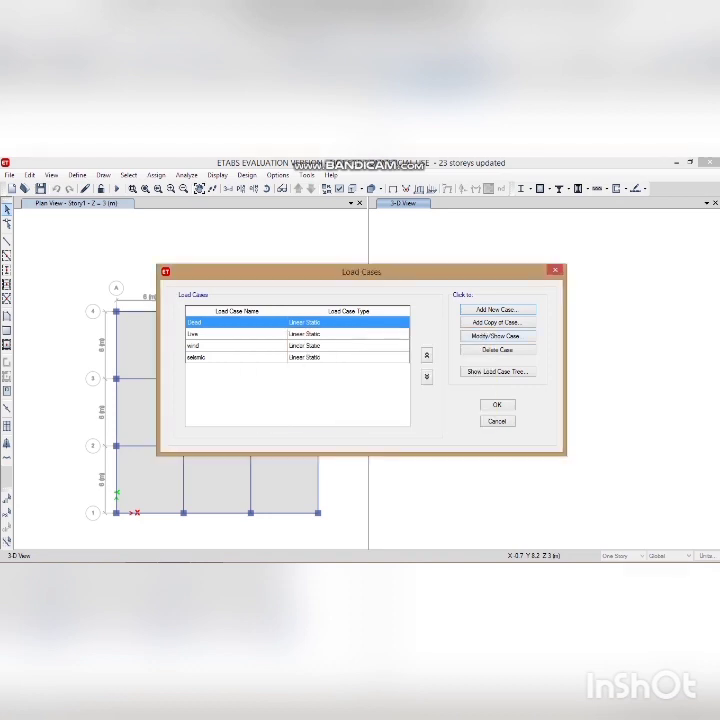
Delete the wind load case from the load case list and confirm the deletion
click(238, 346)
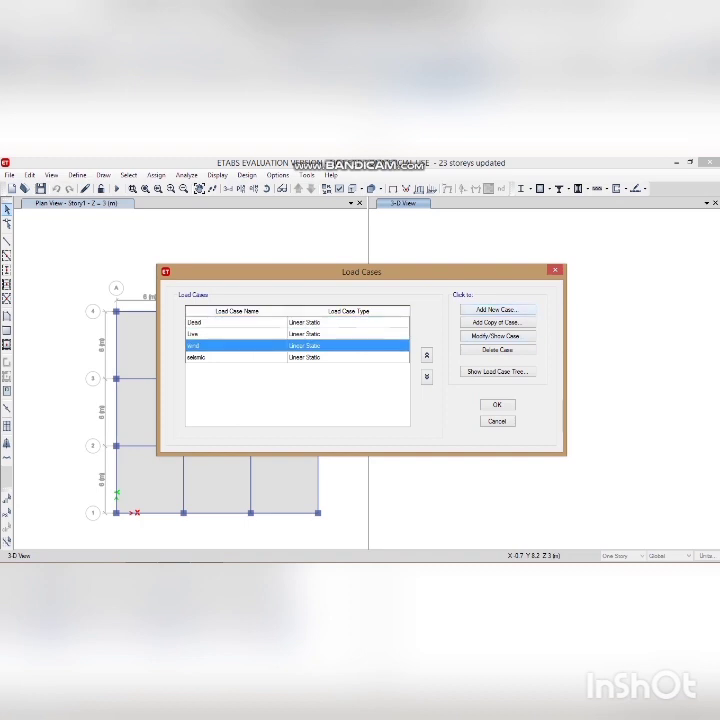
click(497, 349)
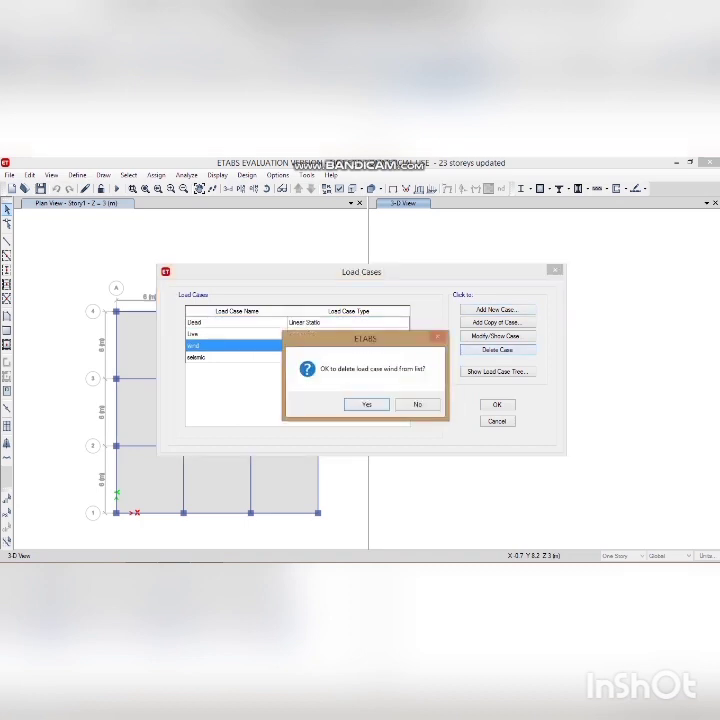
key(Return)
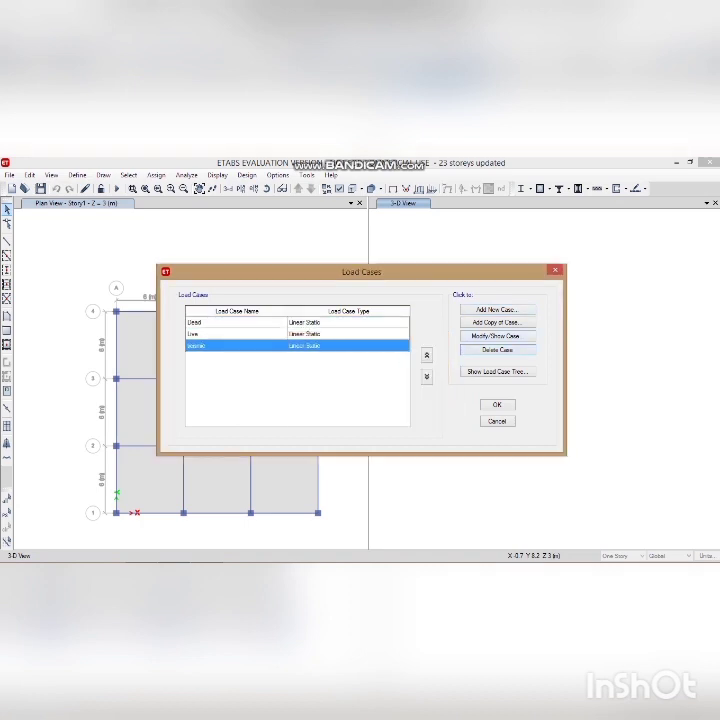
Add a load case named response spectrum, set its type to Response Spectrum, and add an applied load to it
click(497, 310)
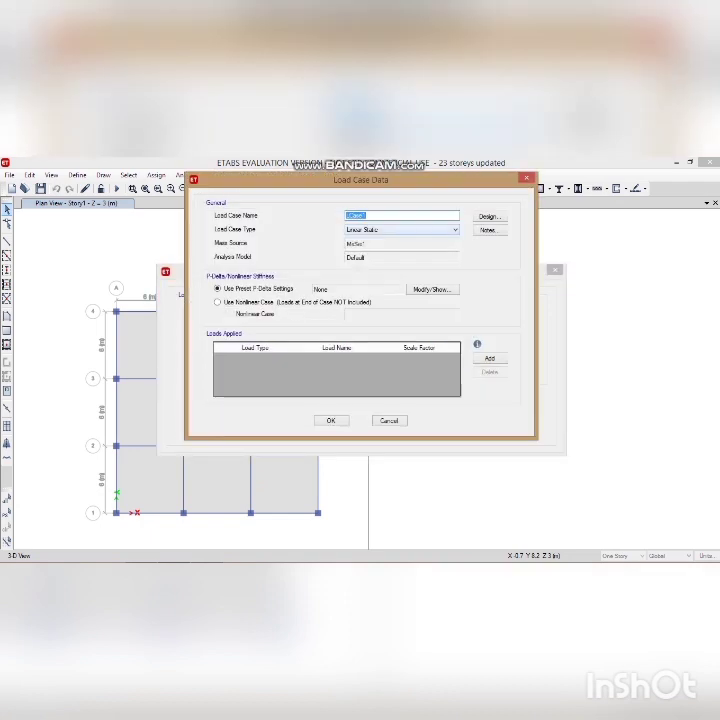
text(m)
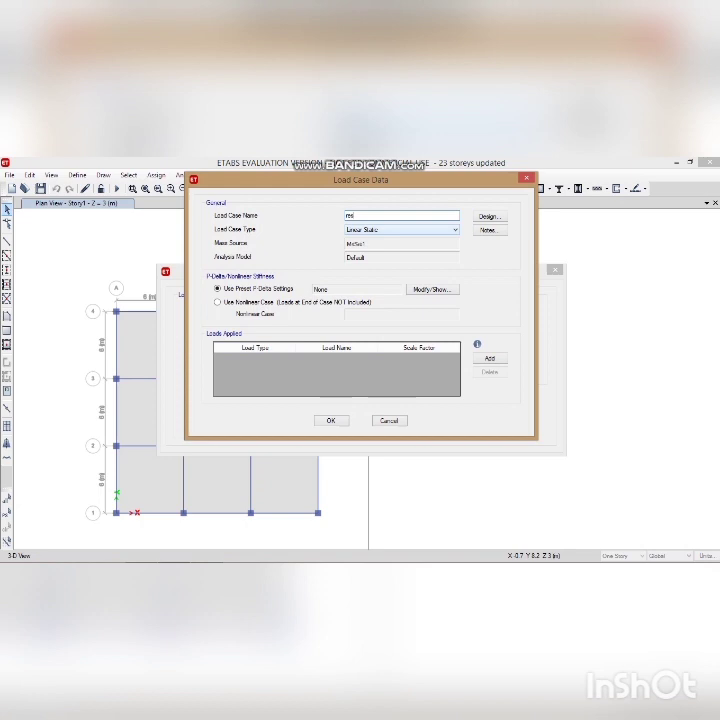
text(ponse spectrum)
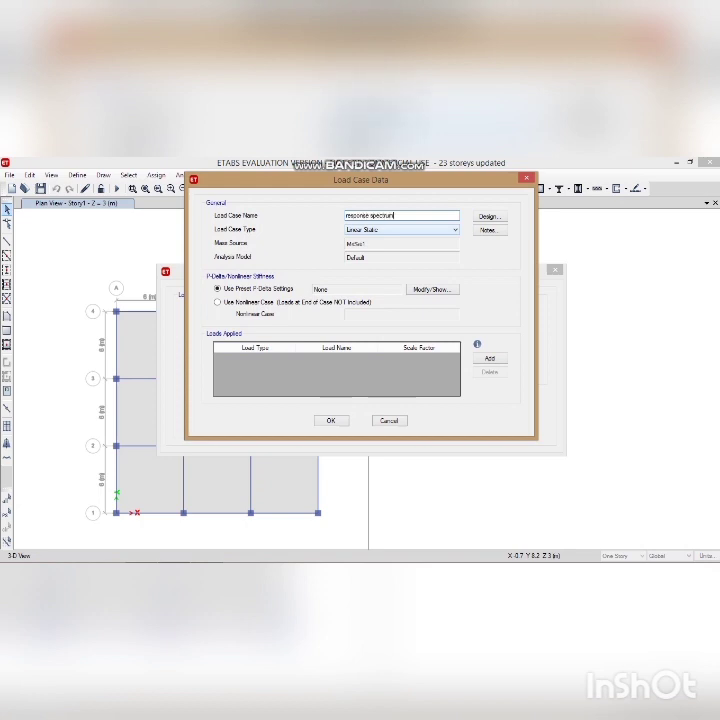
click(455, 230)
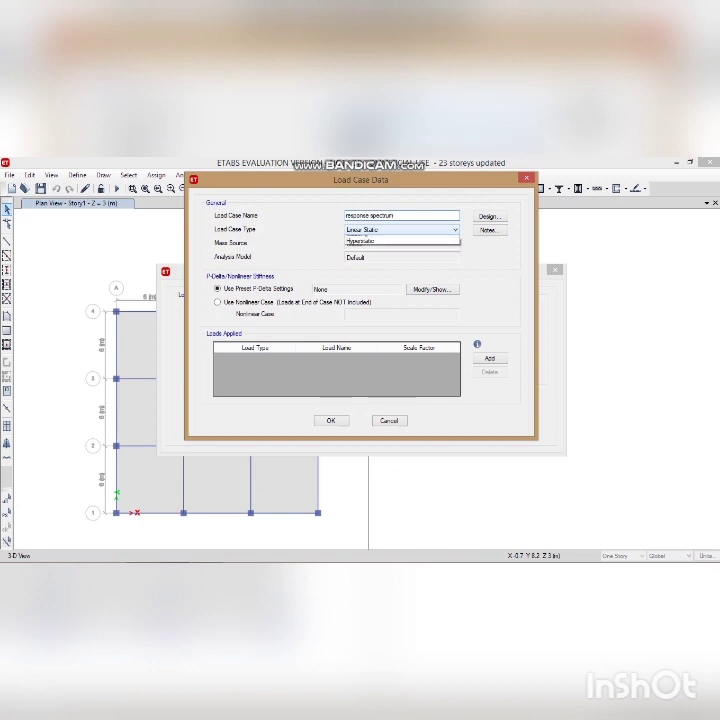
click(400, 257)
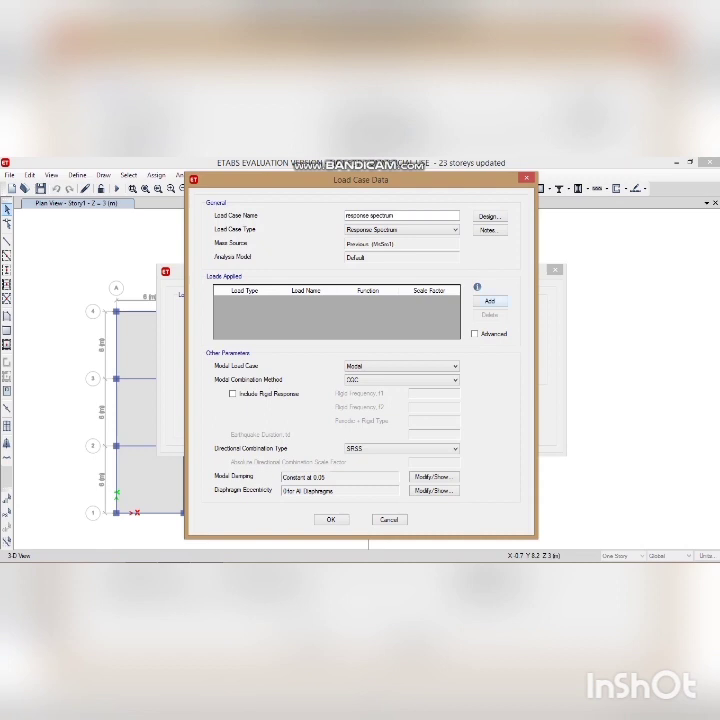
click(490, 300)
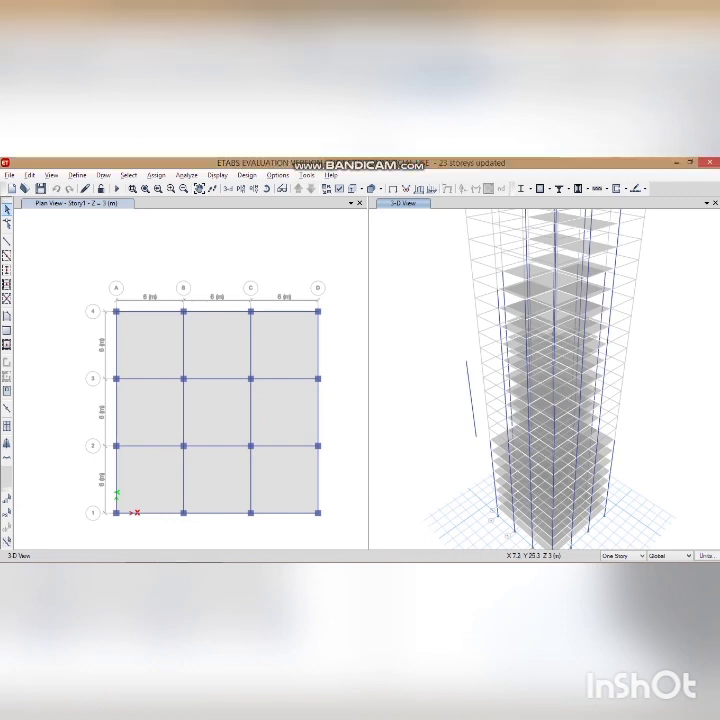
Review the defined load patterns, including their types and auto lateral load codes, and close the definitions
click(77, 175)
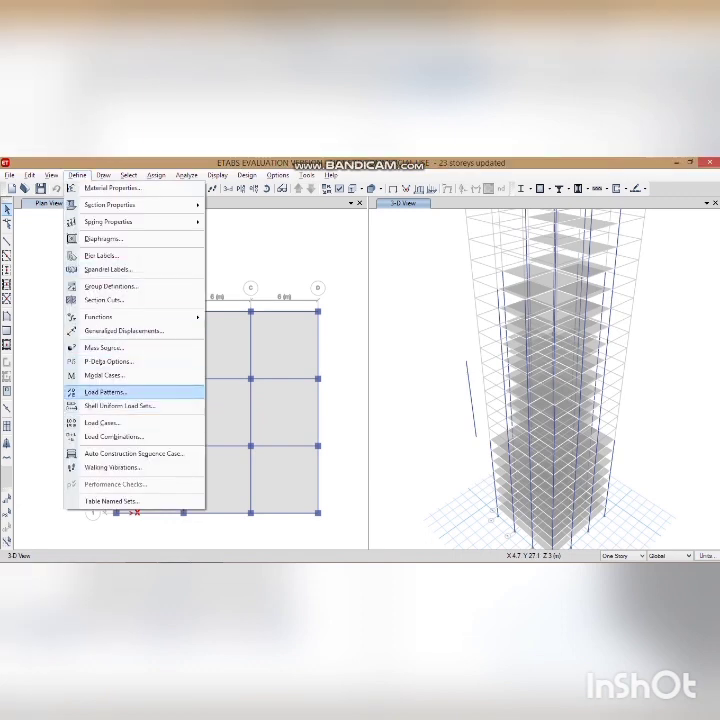
click(105, 392)
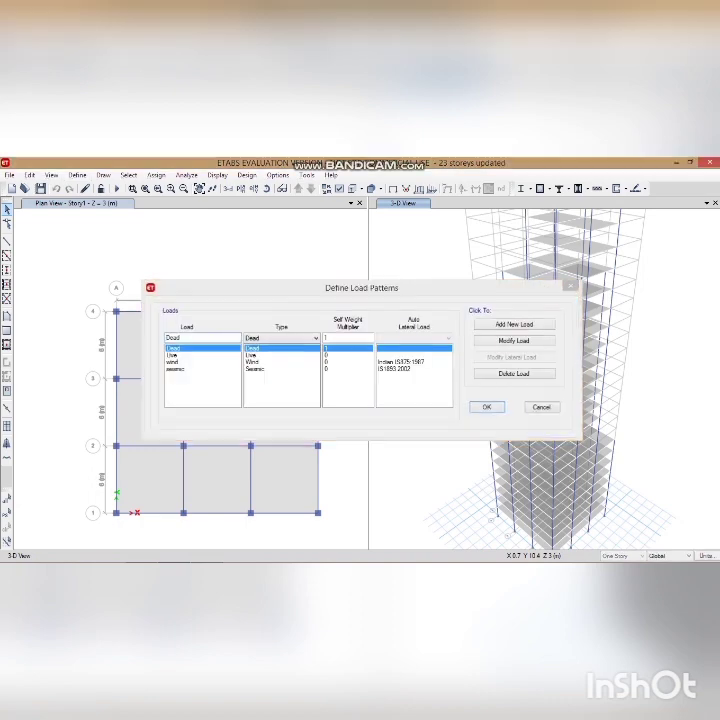
click(487, 407)
Review the response spectrum load case's type and applied accelerations, keep it as Response Spectrum, and accept the load cases
click(77, 175)
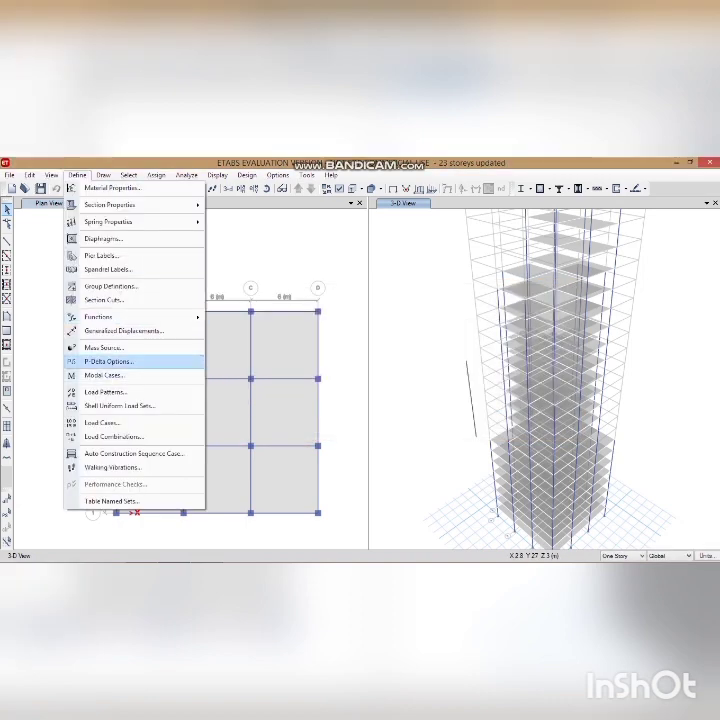
click(101, 422)
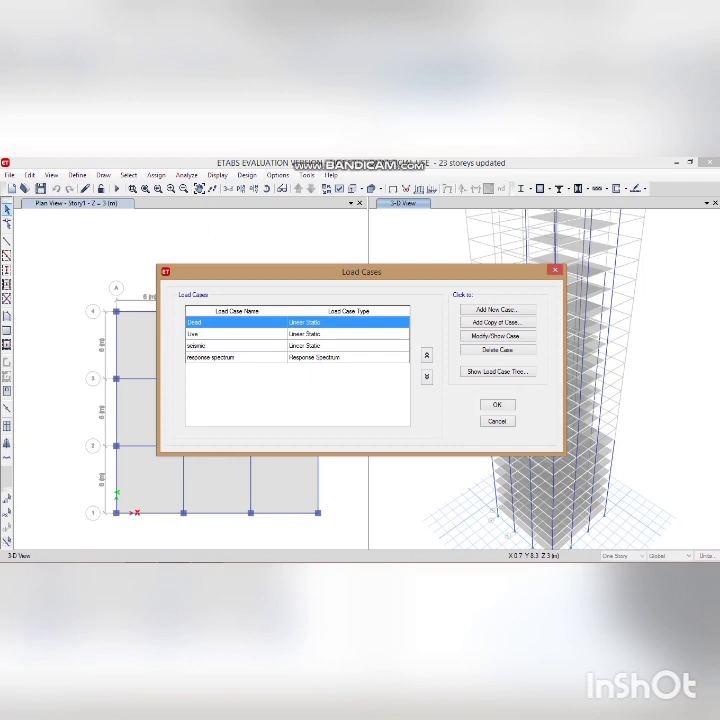
click(236, 357)
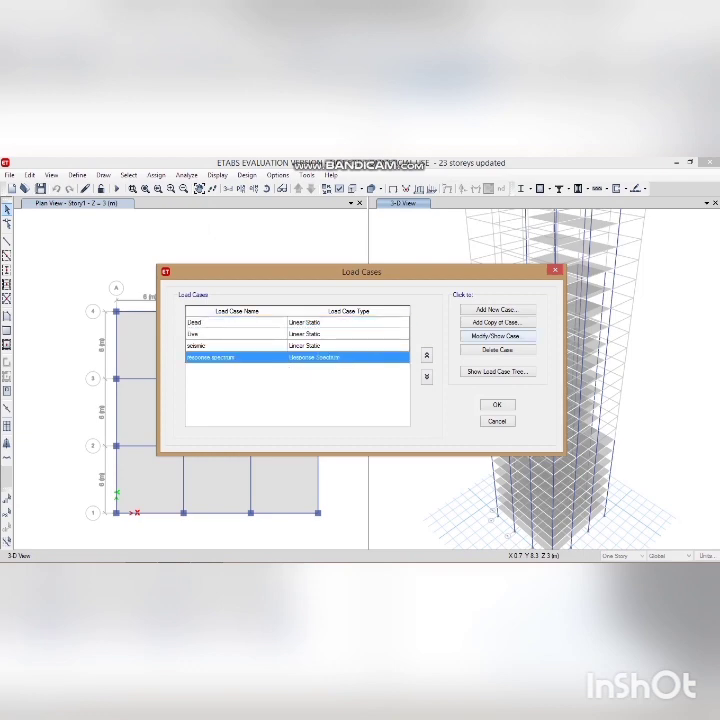
click(496, 335)
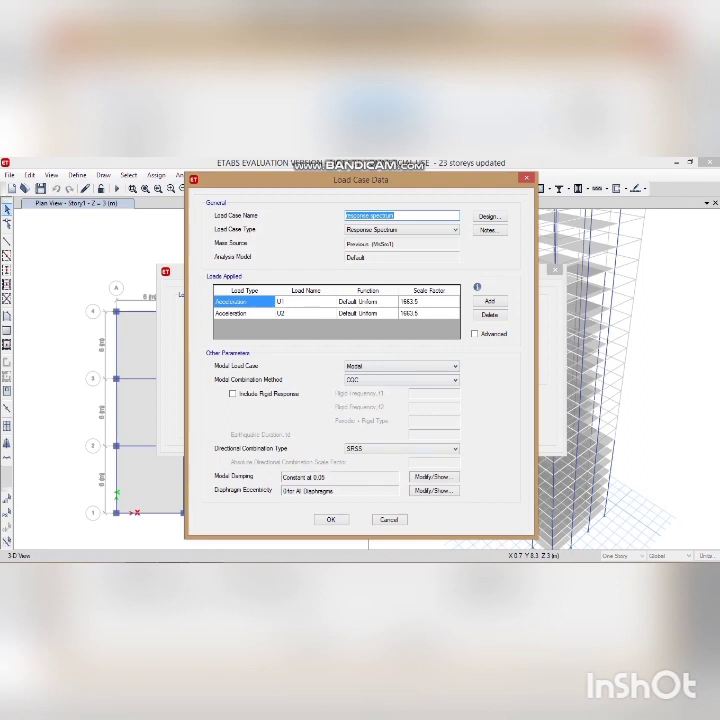
click(455, 230)
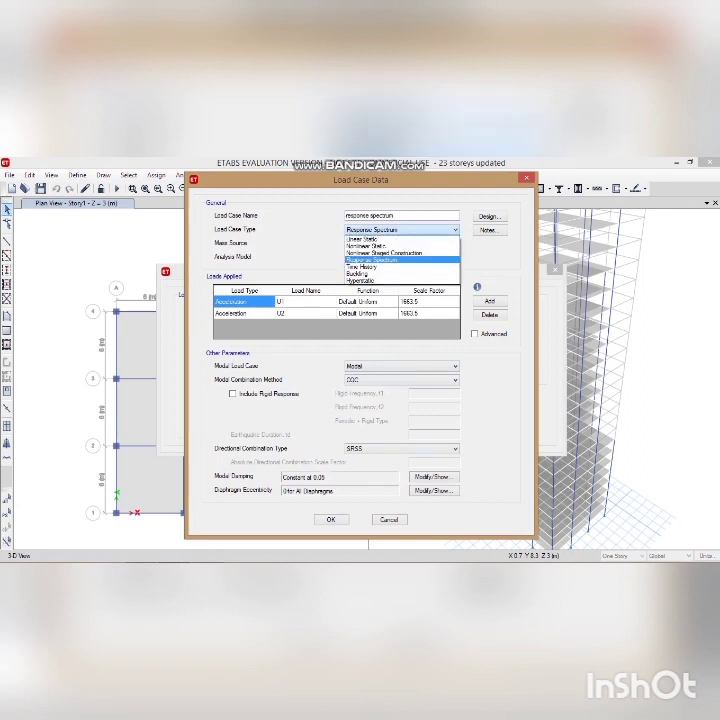
click(402, 259)
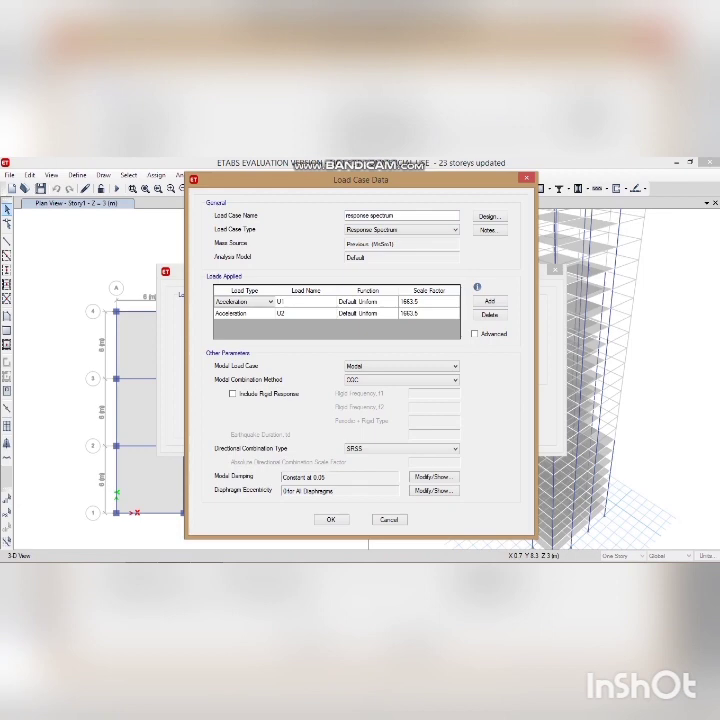
click(331, 519)
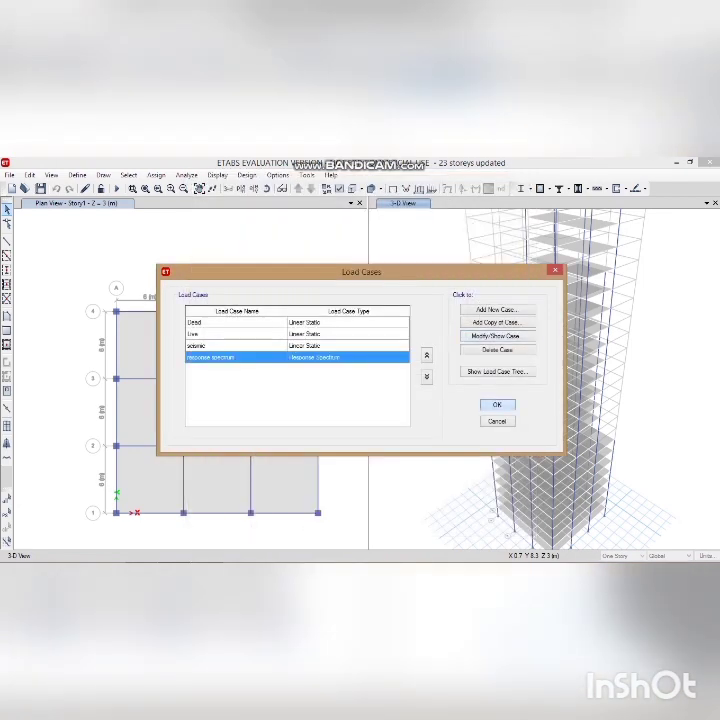
click(497, 405)
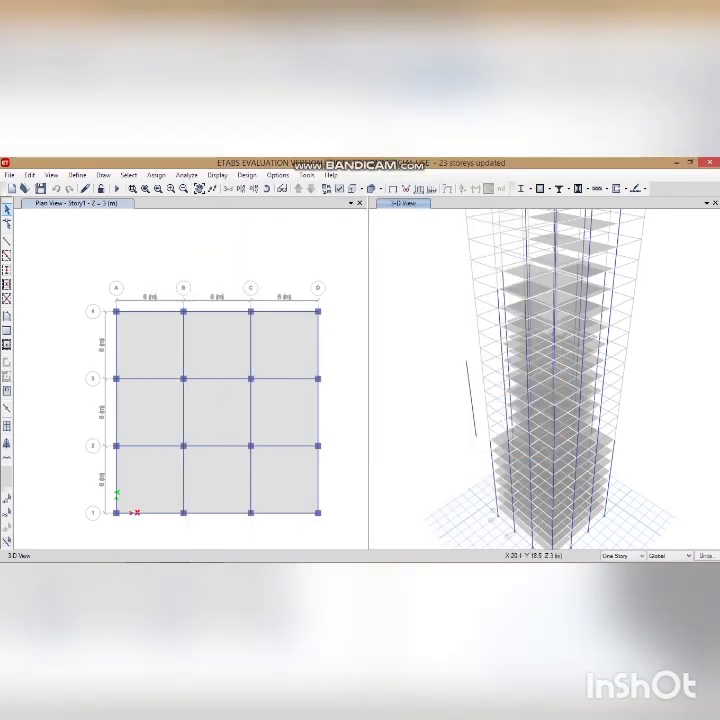
Exclude the Dead and Live cases from the run, run the analysis for the remaining load cases, and dismiss the analysis messages
click(186, 175)
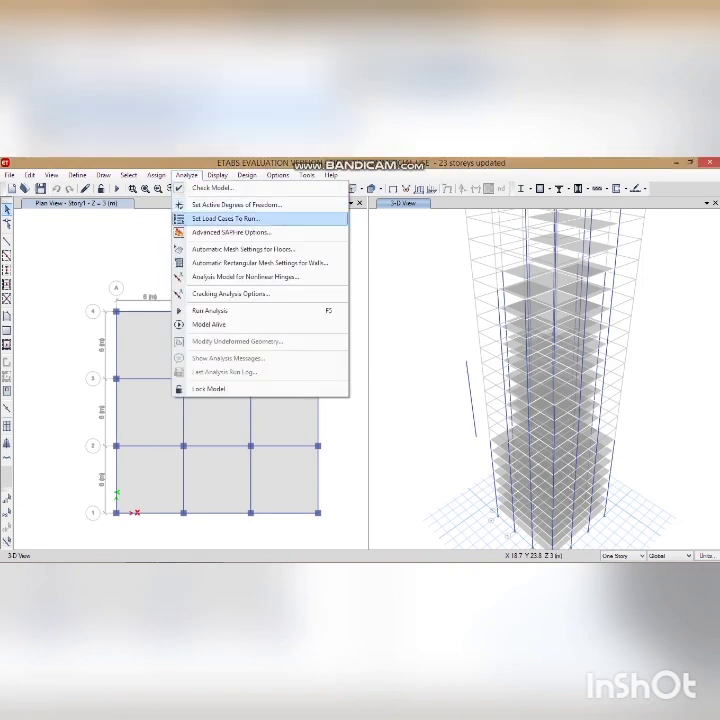
click(225, 218)
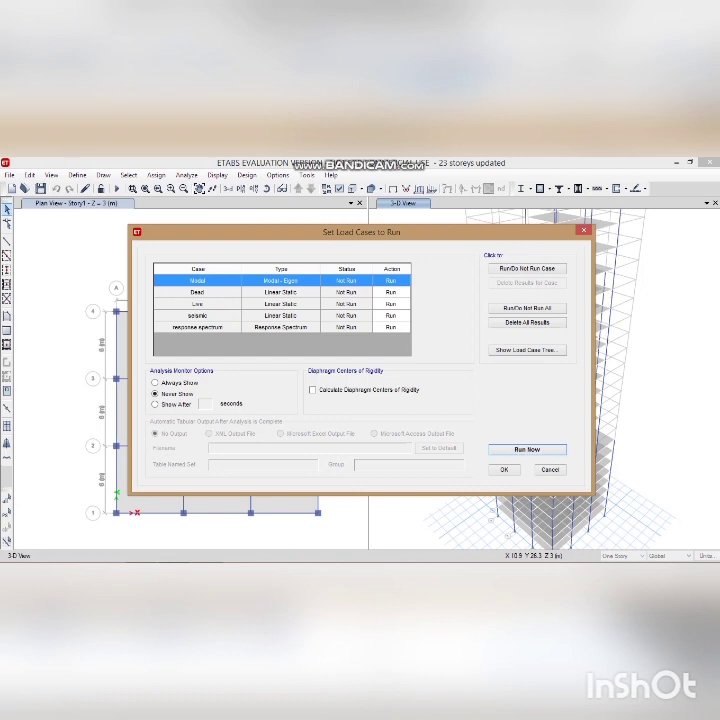
click(198, 292)
click(527, 268)
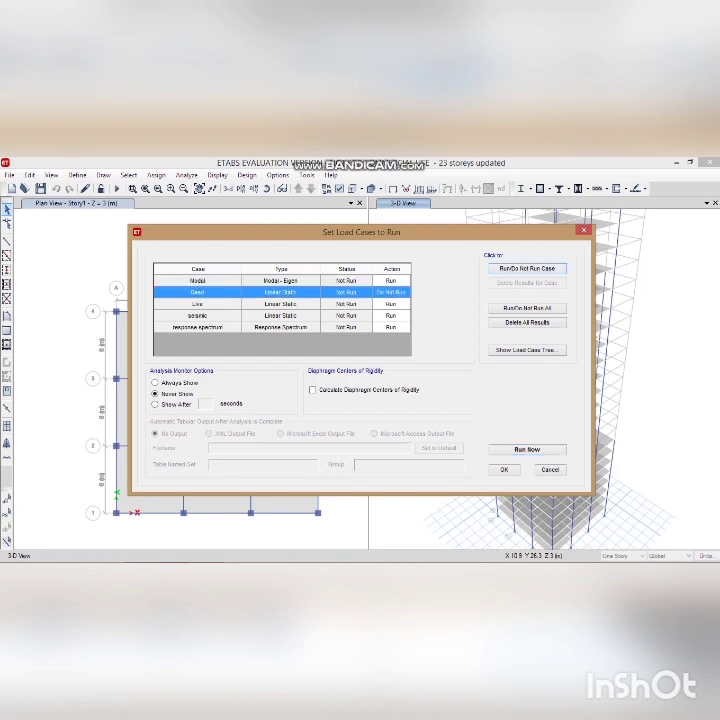
click(198, 304)
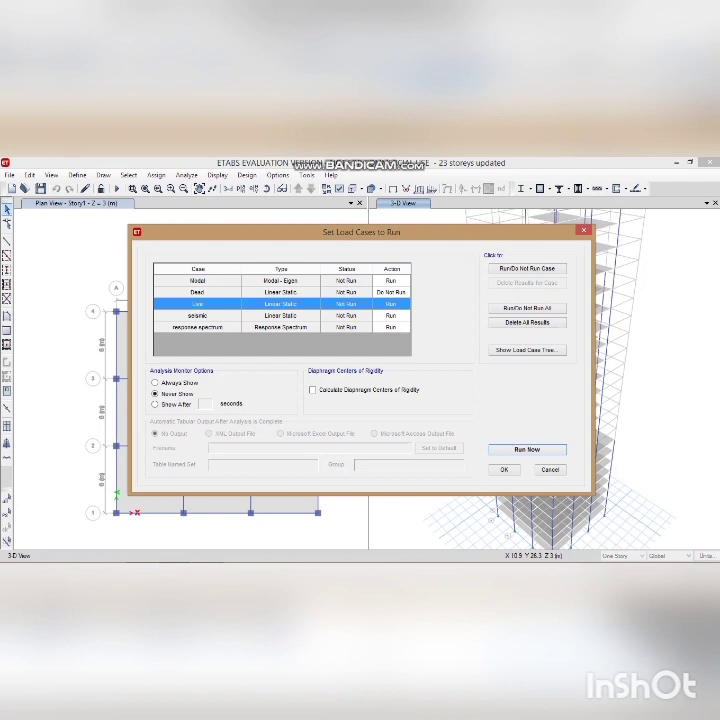
click(527, 268)
click(527, 450)
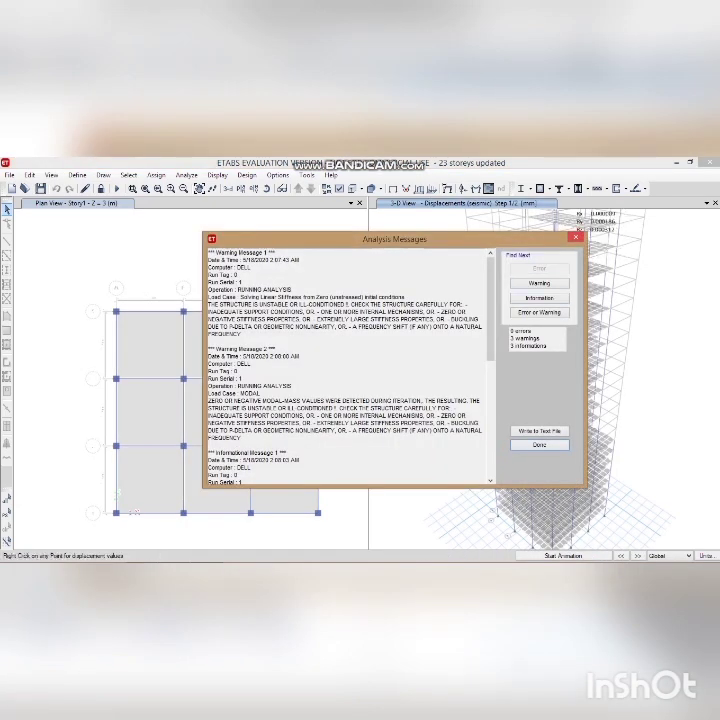
click(575, 237)
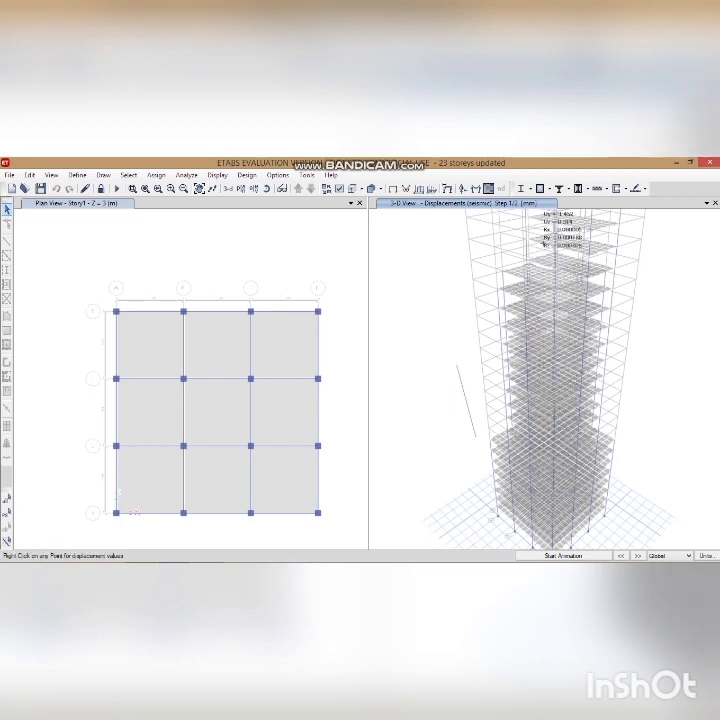
click(217, 175)
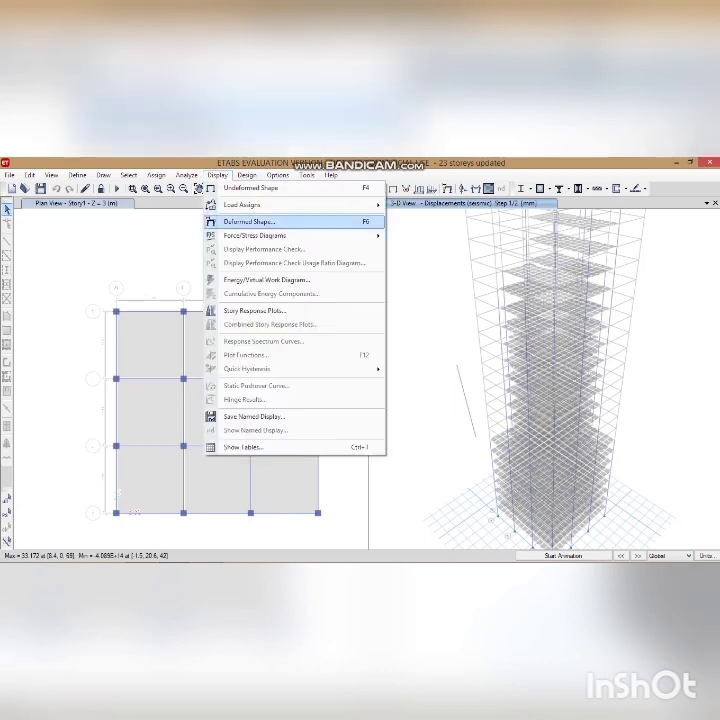
mouse_move(255, 235)
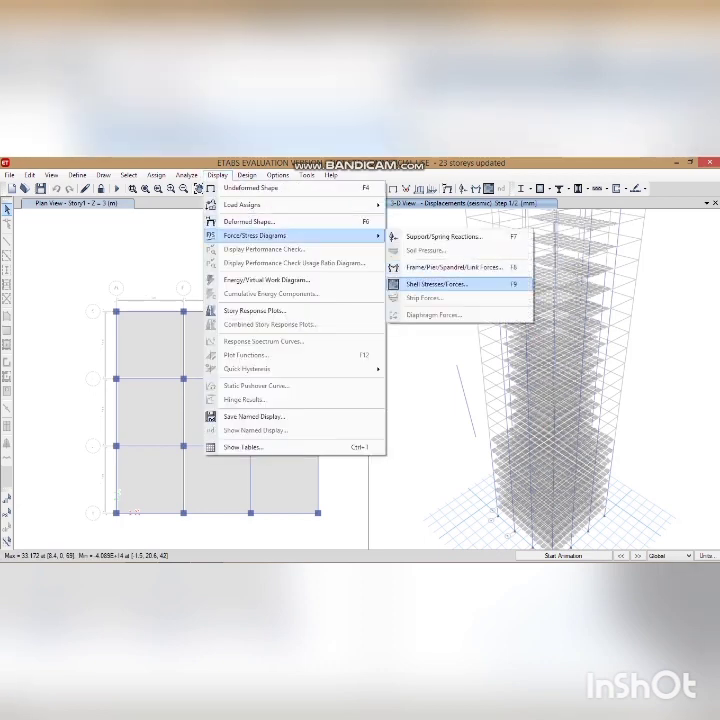
key(Escape)
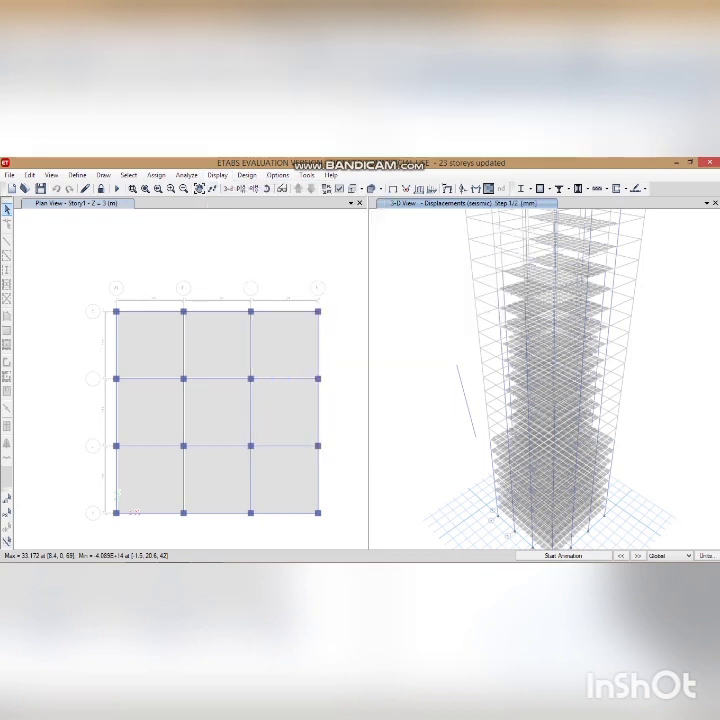
Start the concrete frame design check, acknowledge the missing combination results, and agree to reiterate analysis and design
click(246, 175)
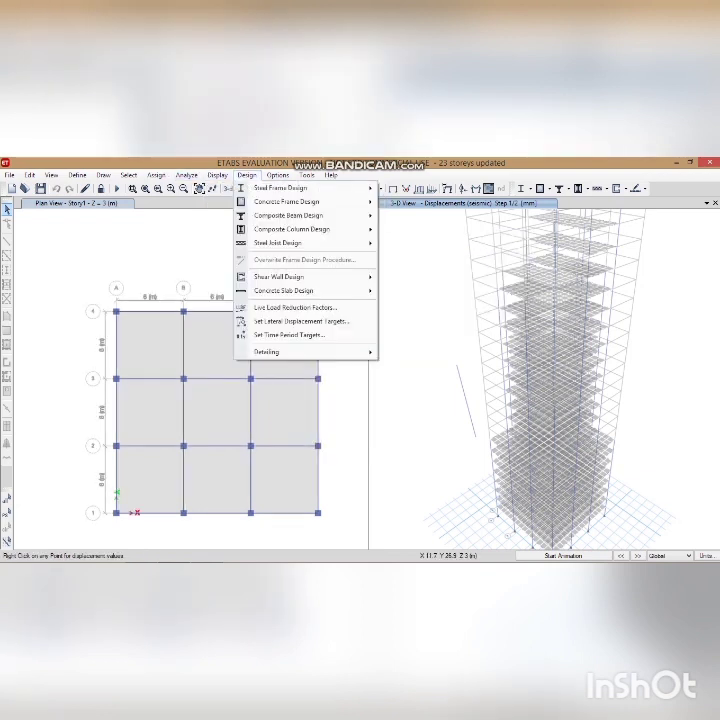
mouse_move(290, 202)
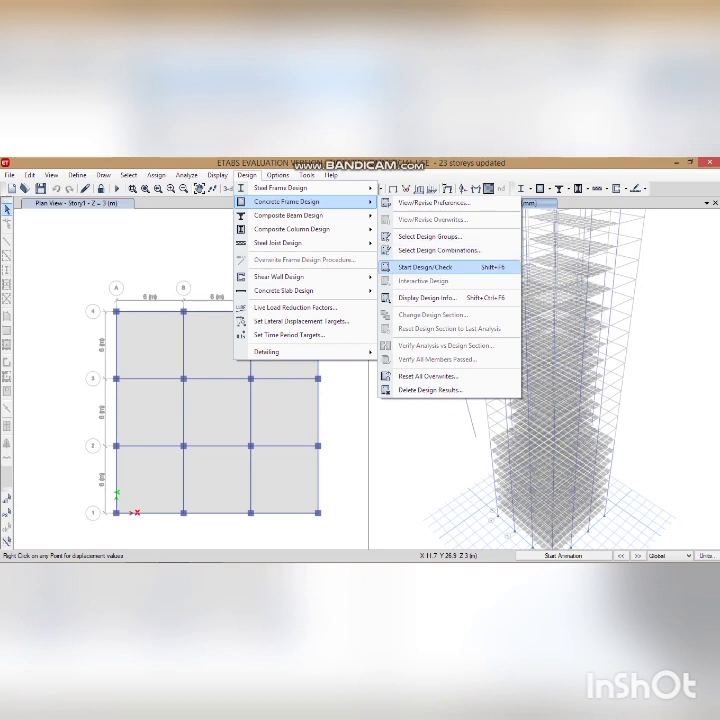
click(425, 267)
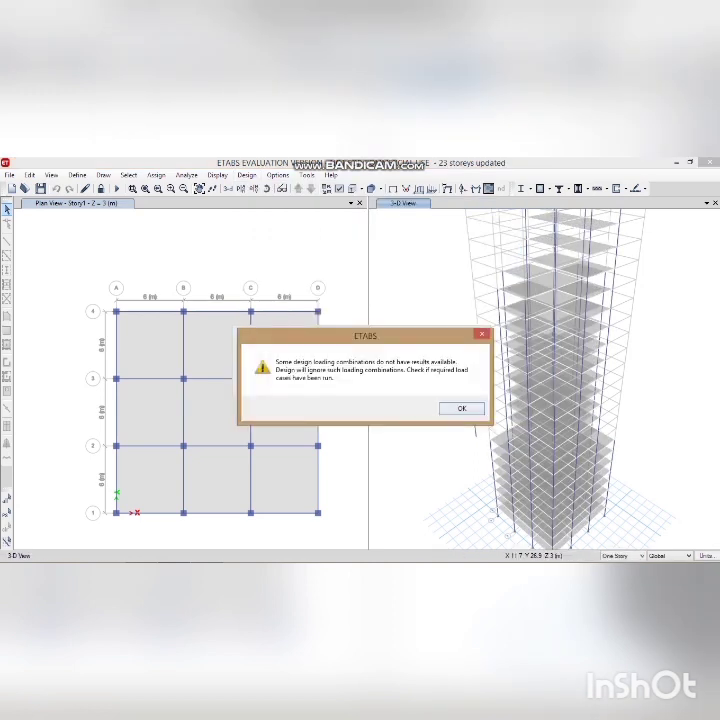
key(Return)
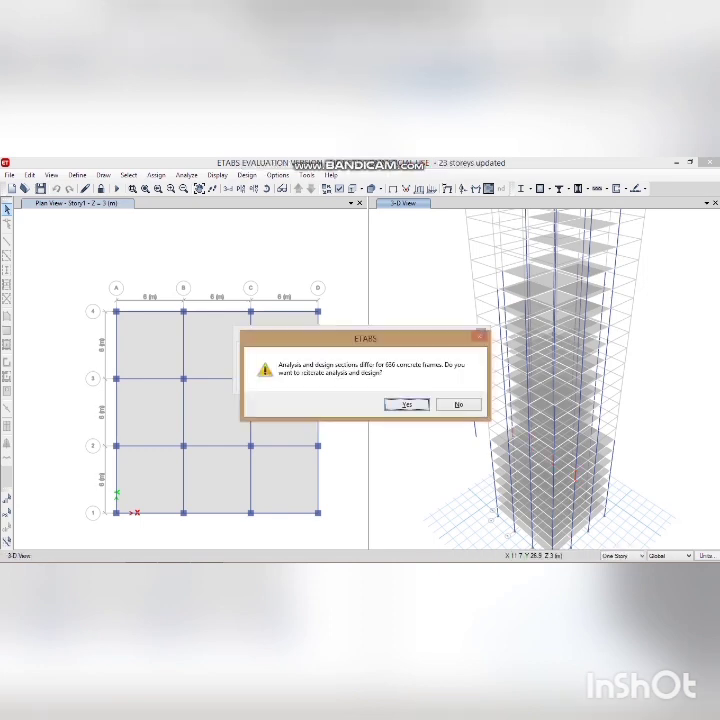
click(406, 404)
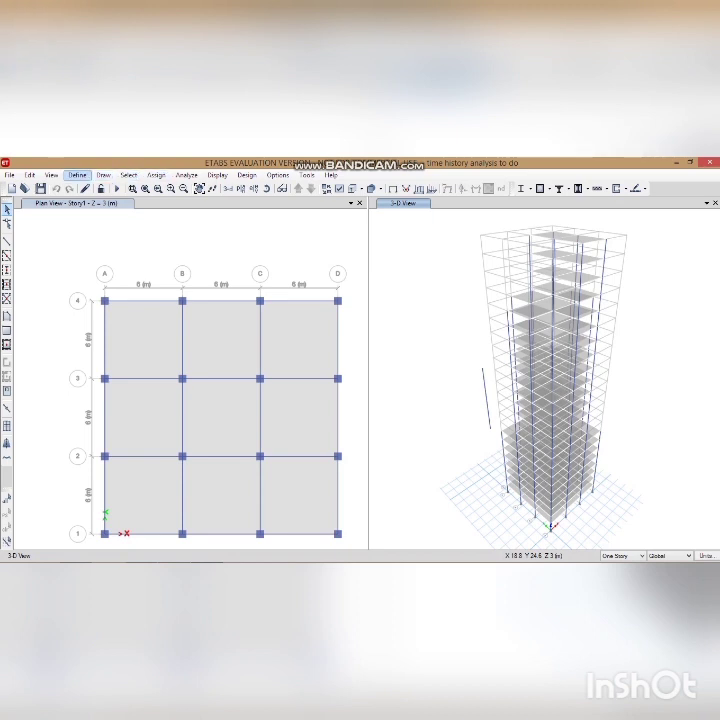
Open the seismic load pattern's IS1893:2002 lateral loading in the time history model, toggle its Y direction, and accept the settings
click(77, 175)
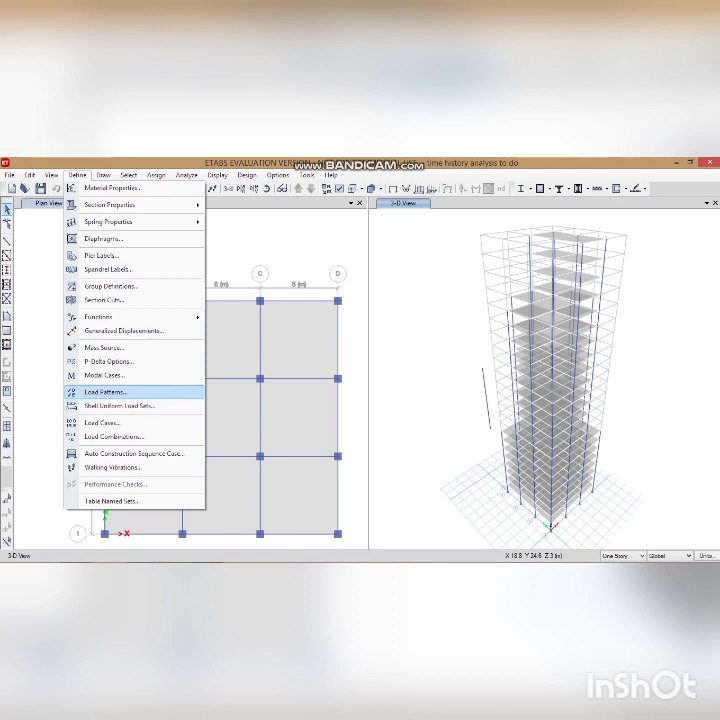
click(100, 392)
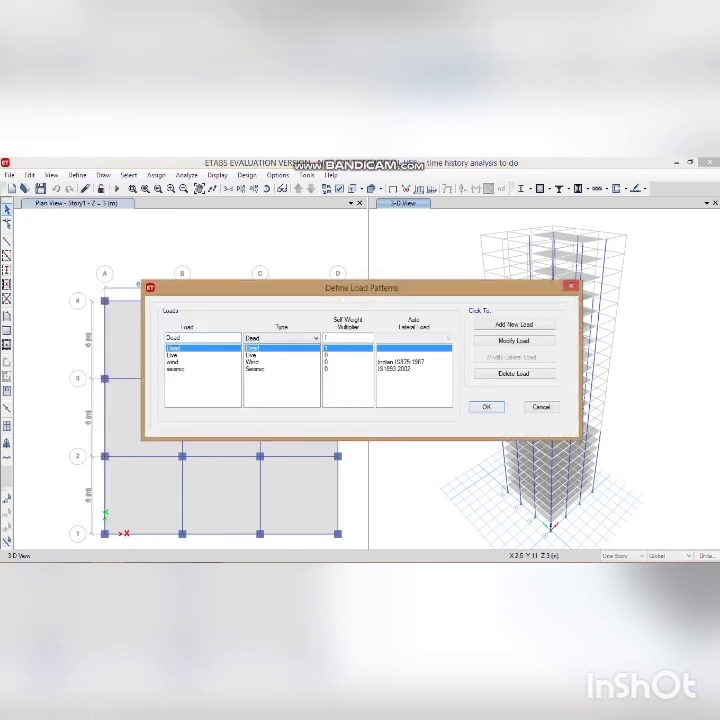
click(178, 369)
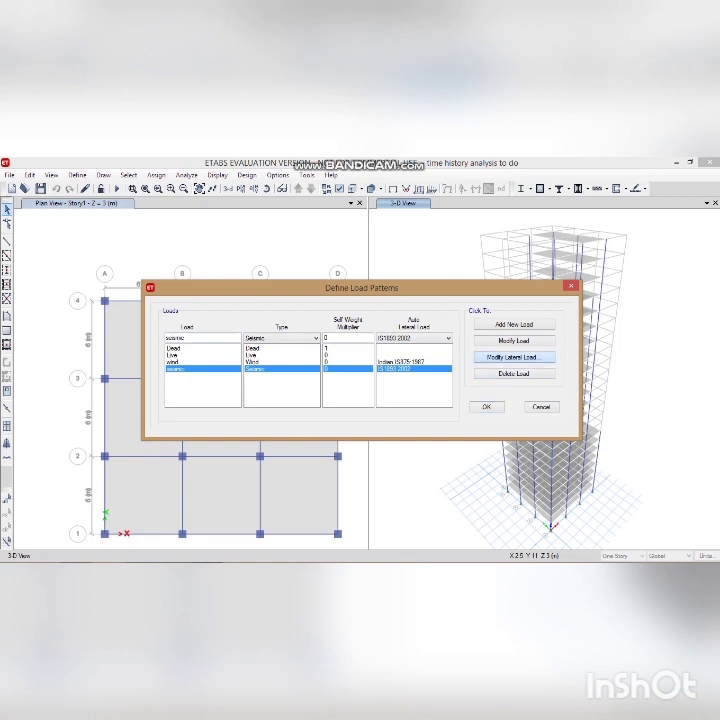
click(514, 357)
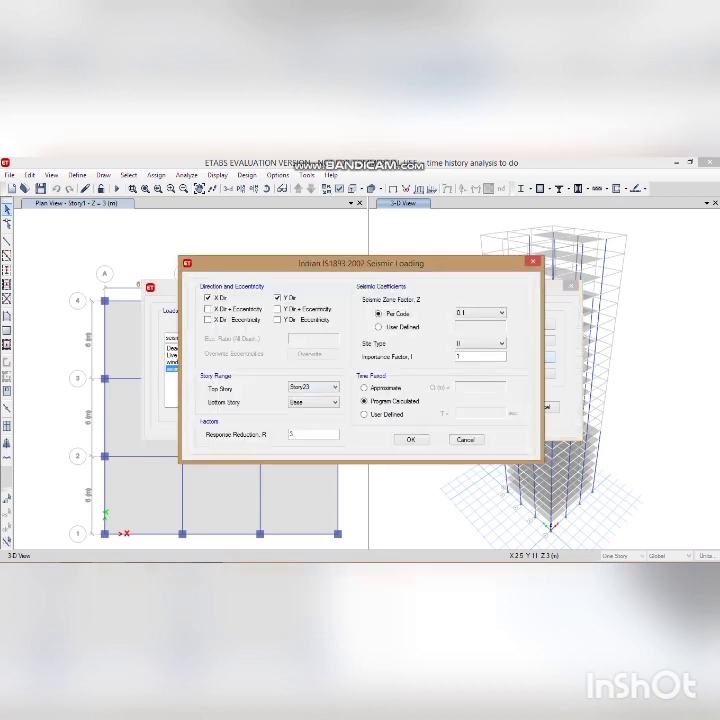
click(277, 297)
click(411, 440)
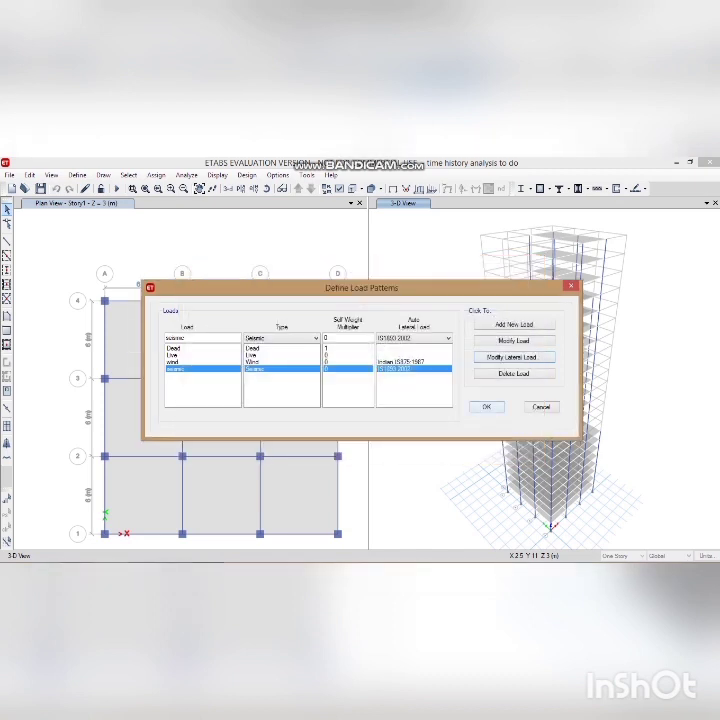
Accept the load patterns and open the time history function definitions
click(487, 407)
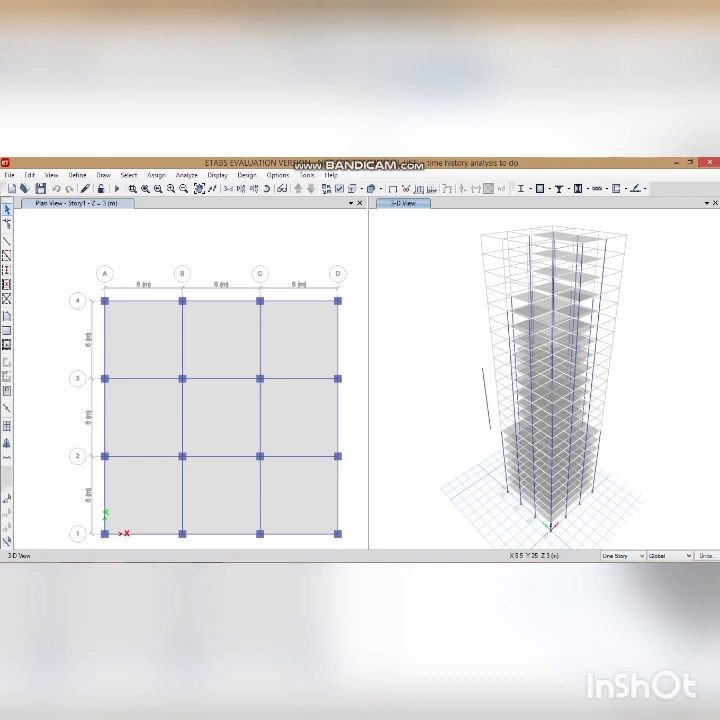
click(77, 175)
mouse_move(130, 317)
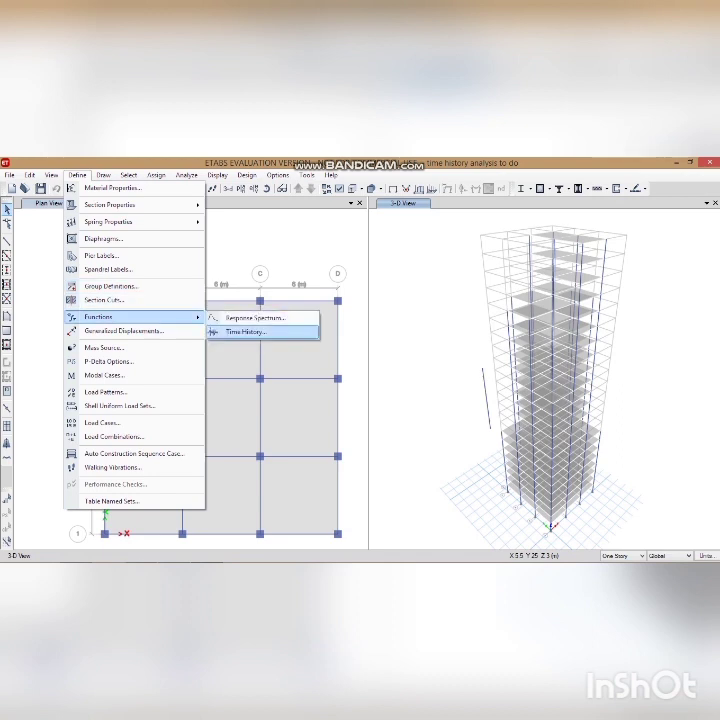
click(245, 331)
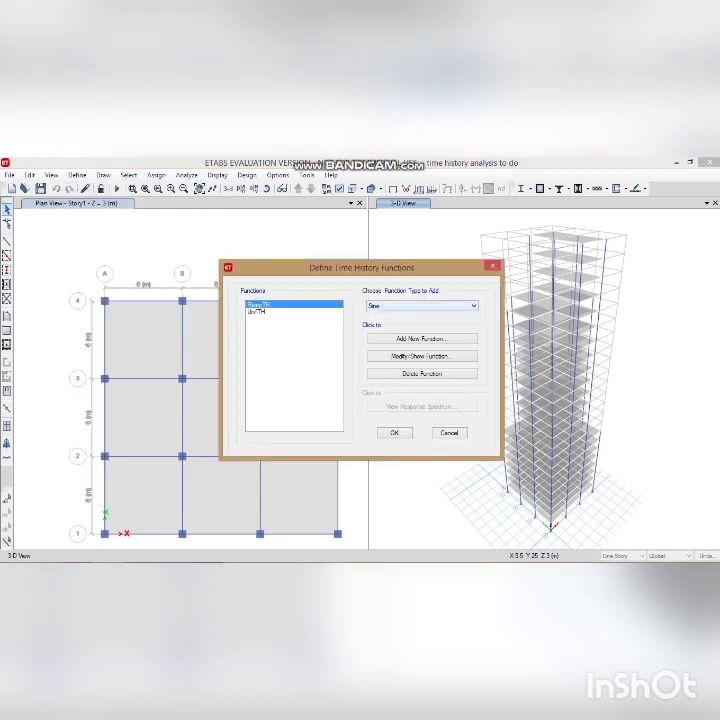
click(474, 305)
click(420, 328)
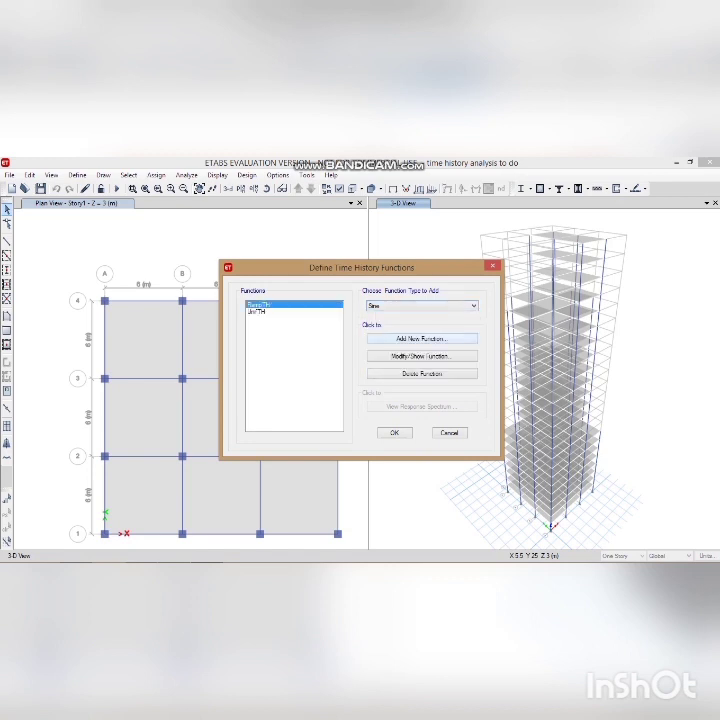
click(472, 306)
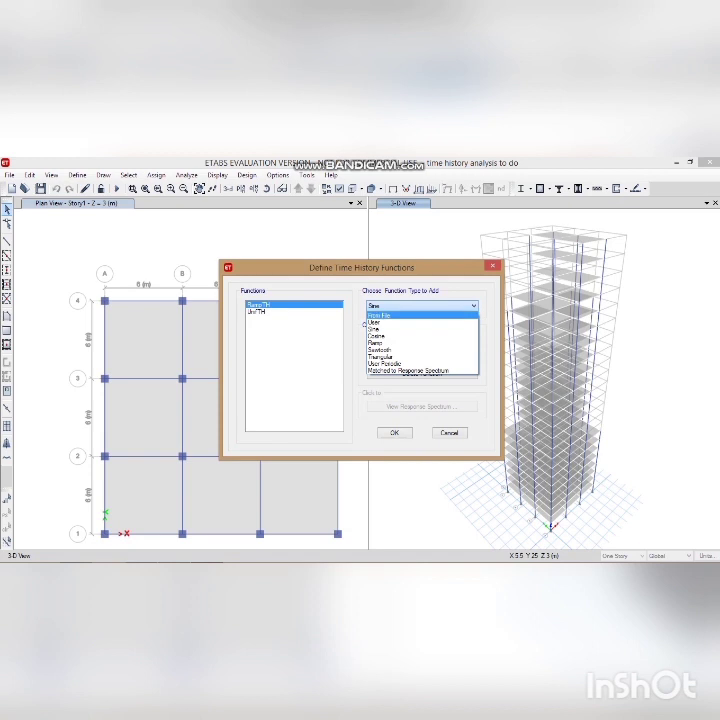
click(420, 315)
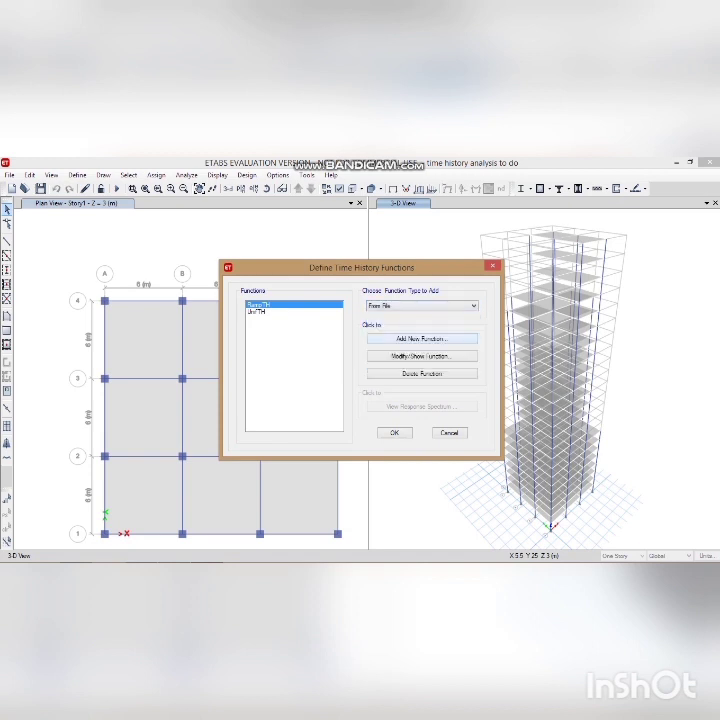
click(421, 339)
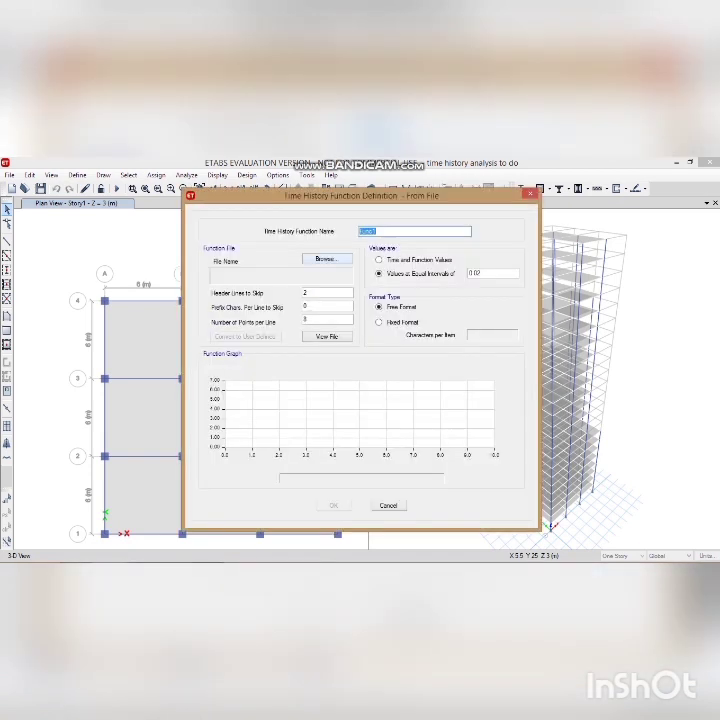
click(327, 259)
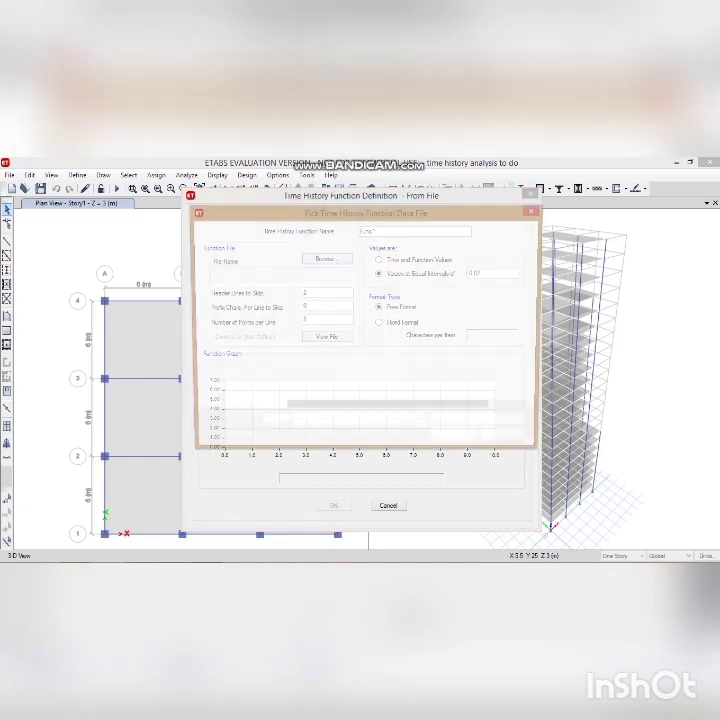
scroll(380, 335, down, 5)
scroll(380, 341, down, 6)
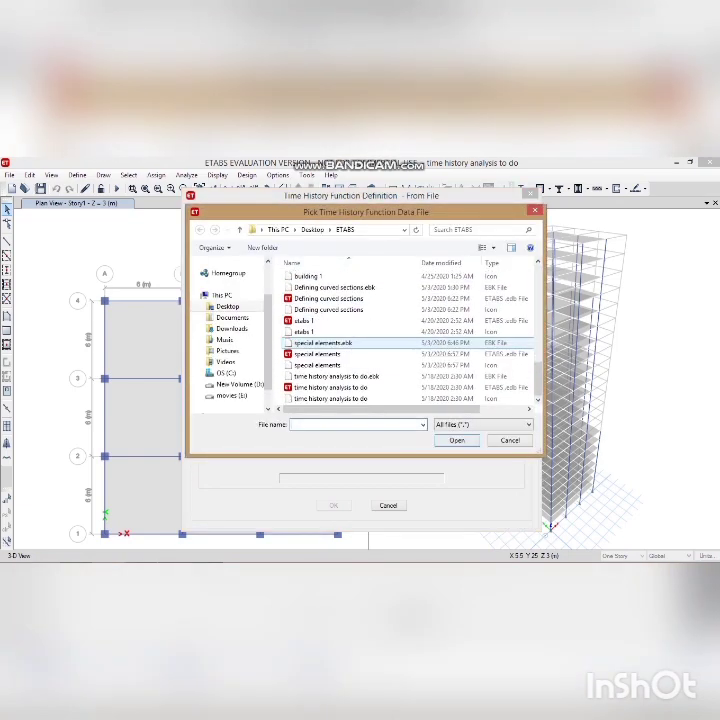
scroll(380, 341, up, 12)
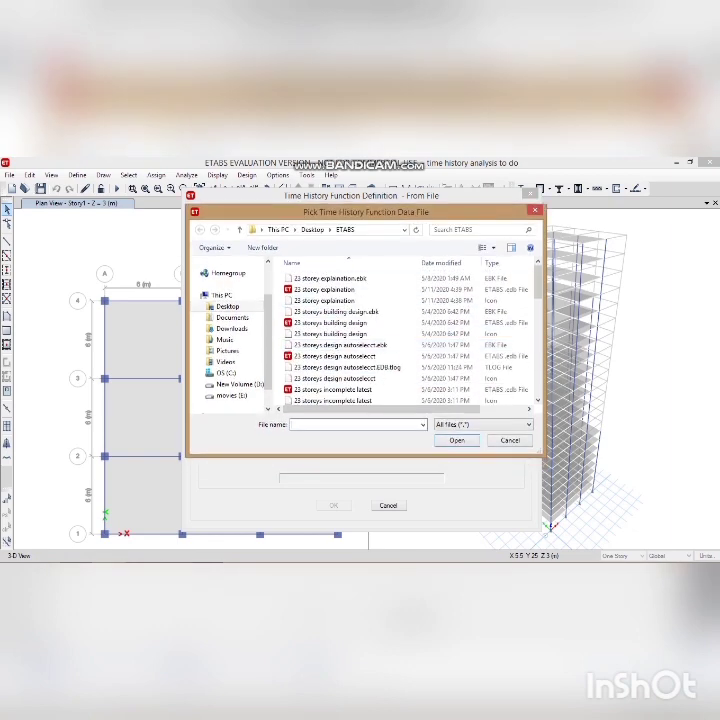
click(535, 210)
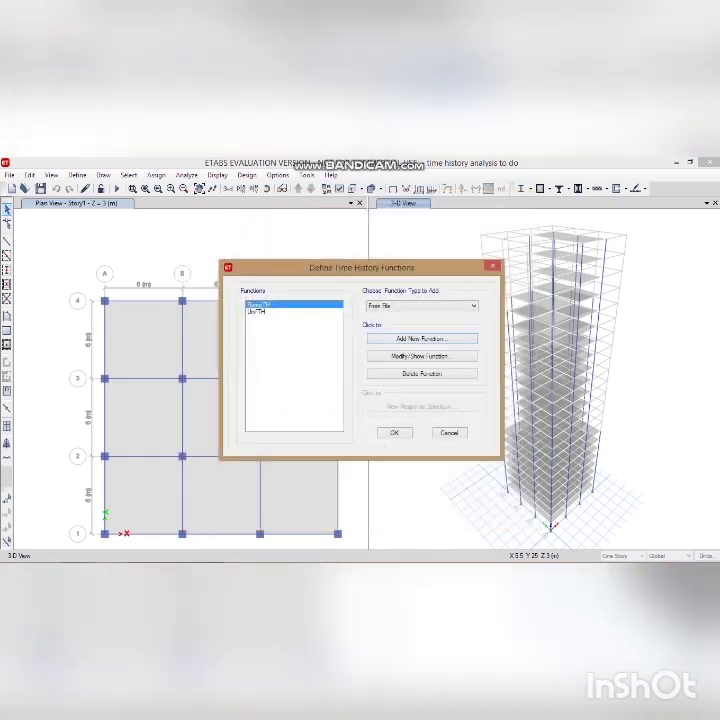
Add a Sine time history function named Func2 with its default parameters and accept the function definitions
click(422, 305)
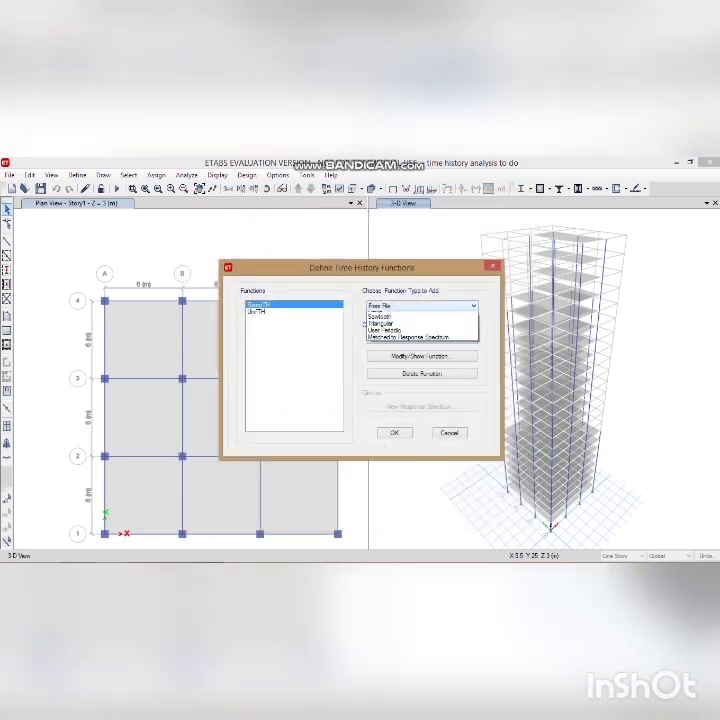
click(400, 329)
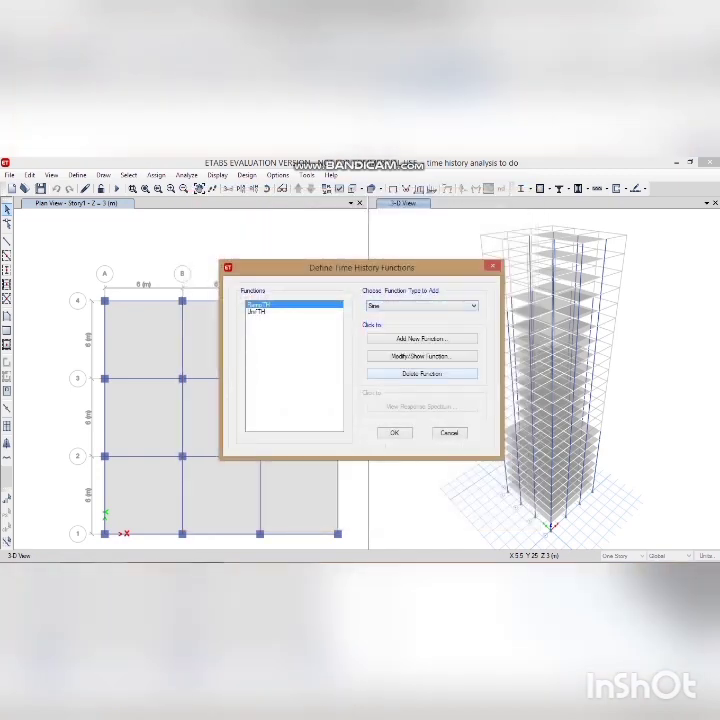
click(422, 338)
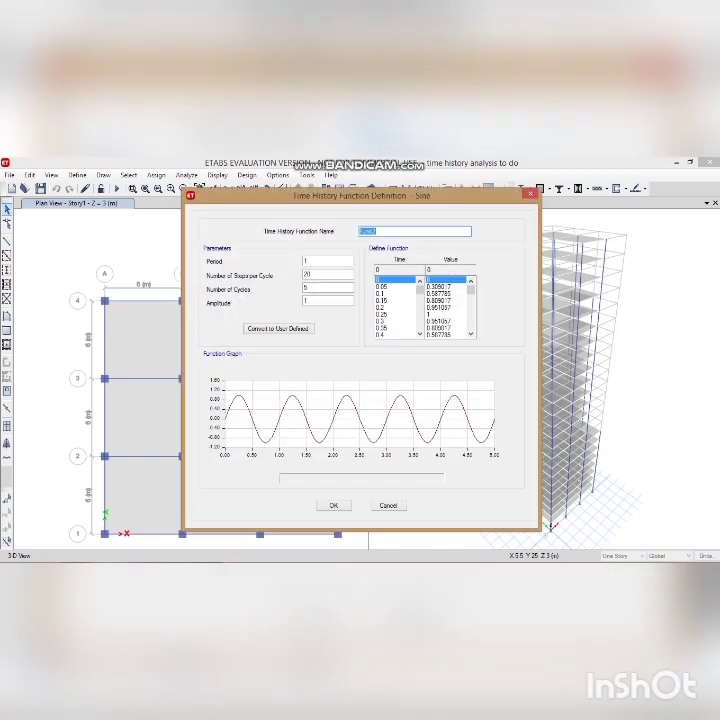
click(378, 231)
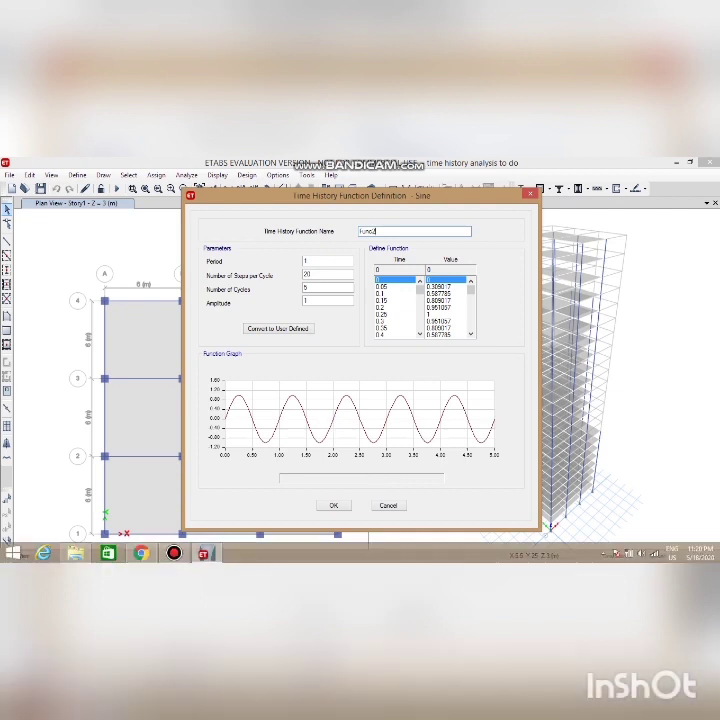
click(334, 505)
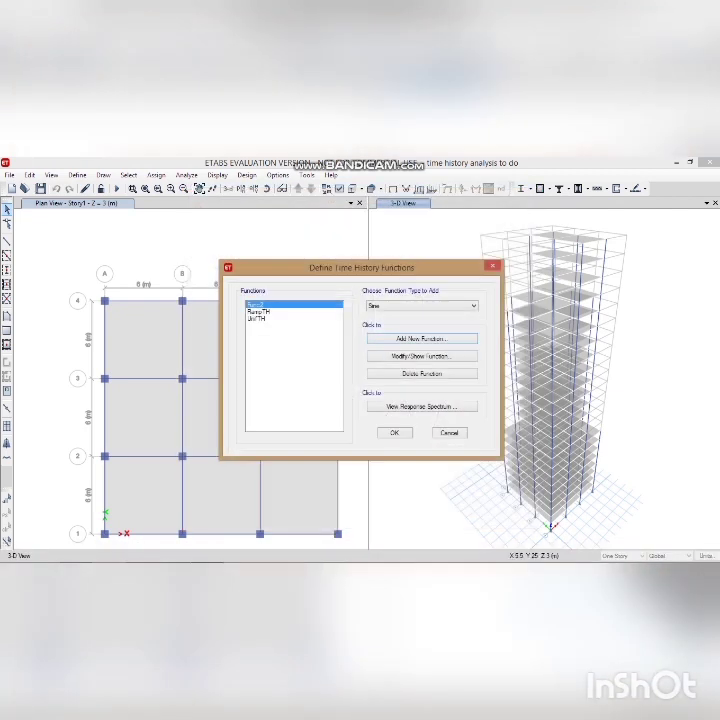
click(394, 433)
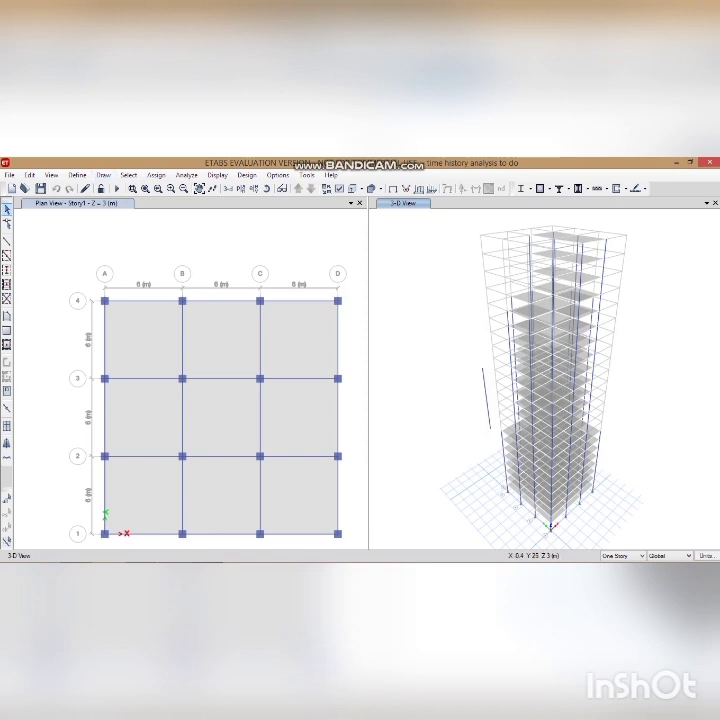
Delete the response spectrum load case from the time history model's load cases
click(77, 175)
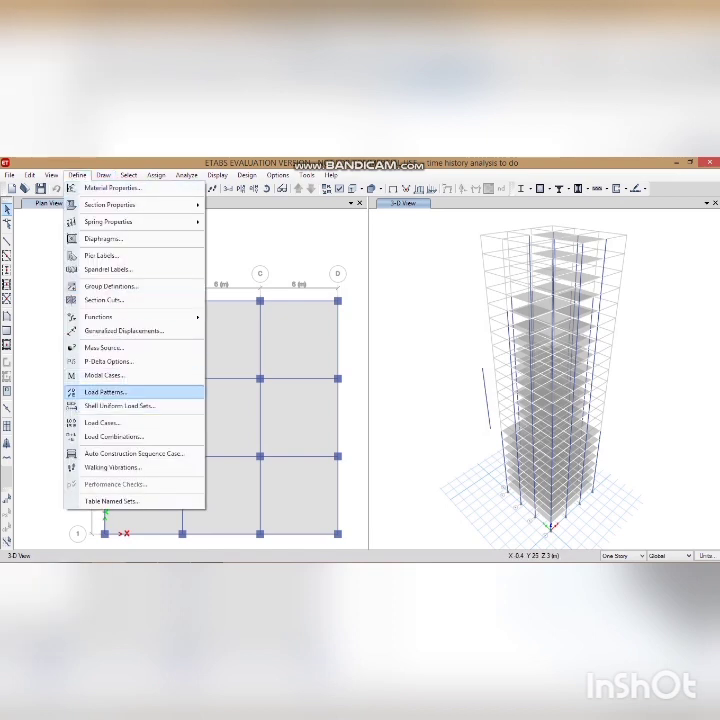
click(101, 422)
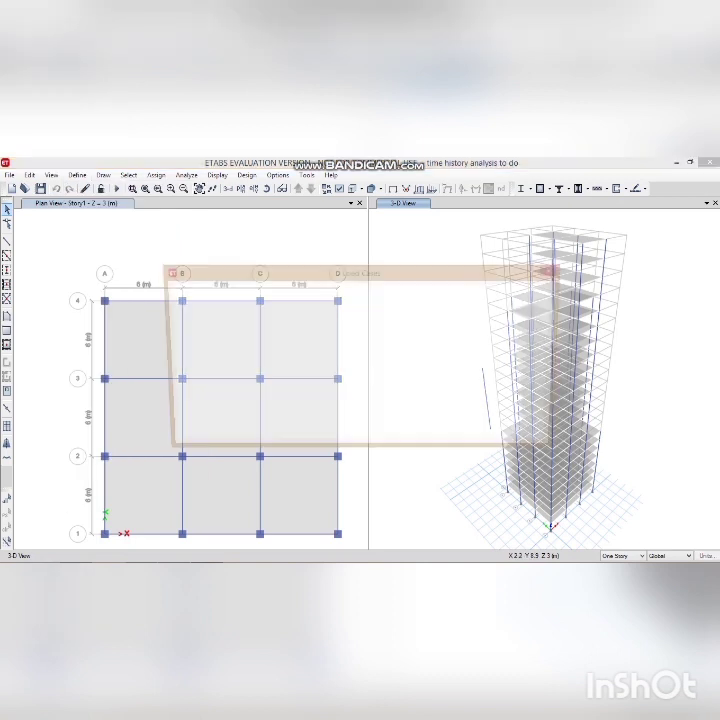
click(240, 357)
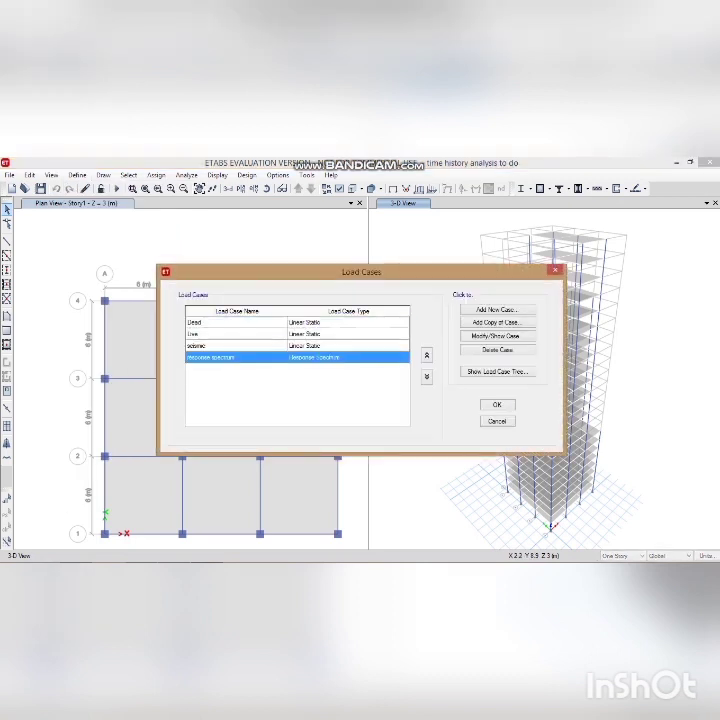
click(497, 350)
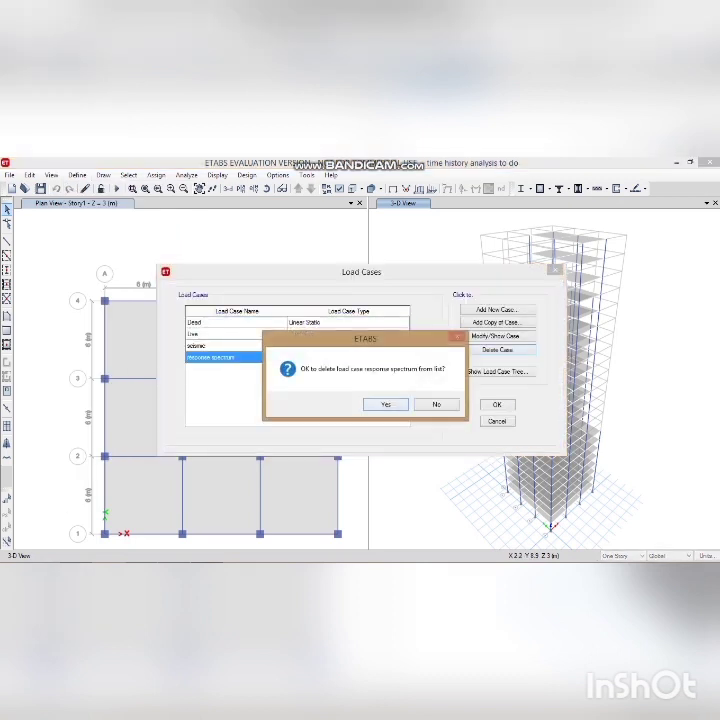
click(386, 404)
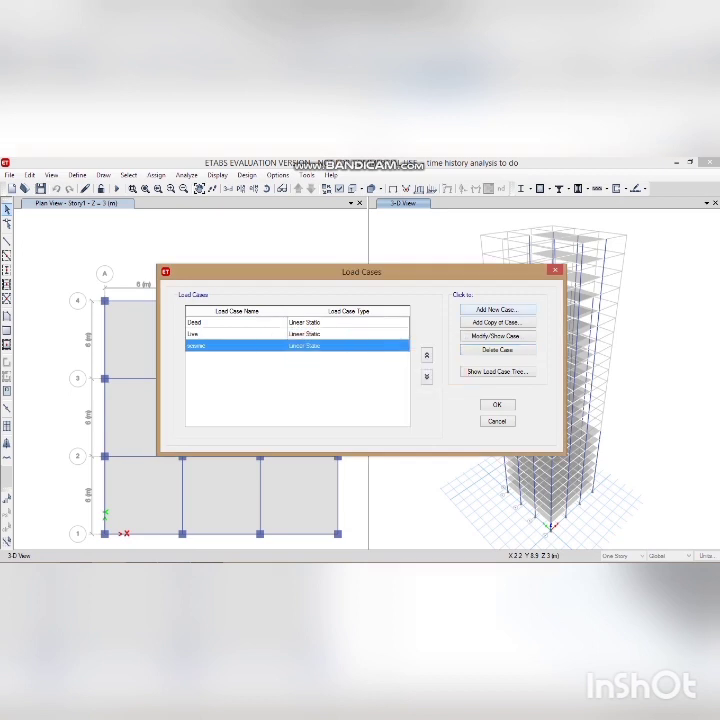
Add a new load case named "time history function" and set its type to Time History with the Linear Modal subtype
click(497, 310)
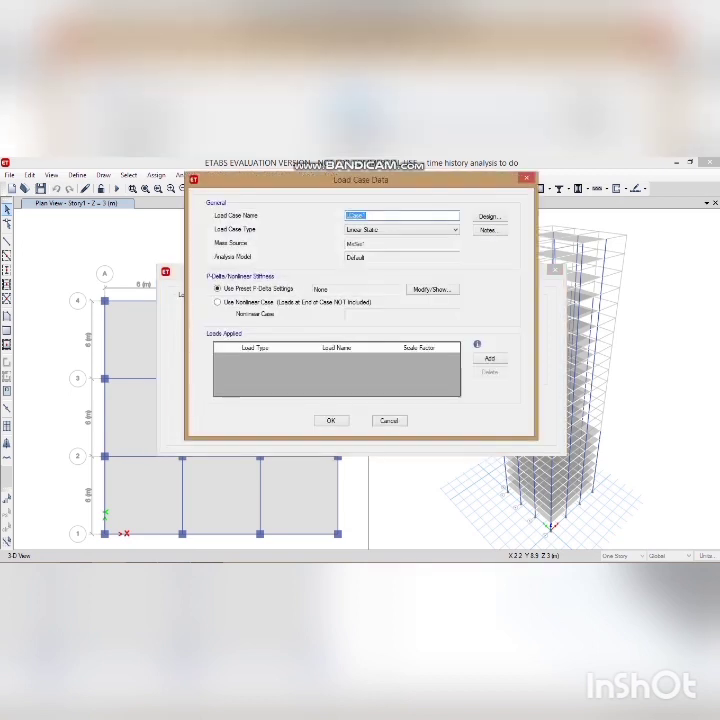
text(tim)
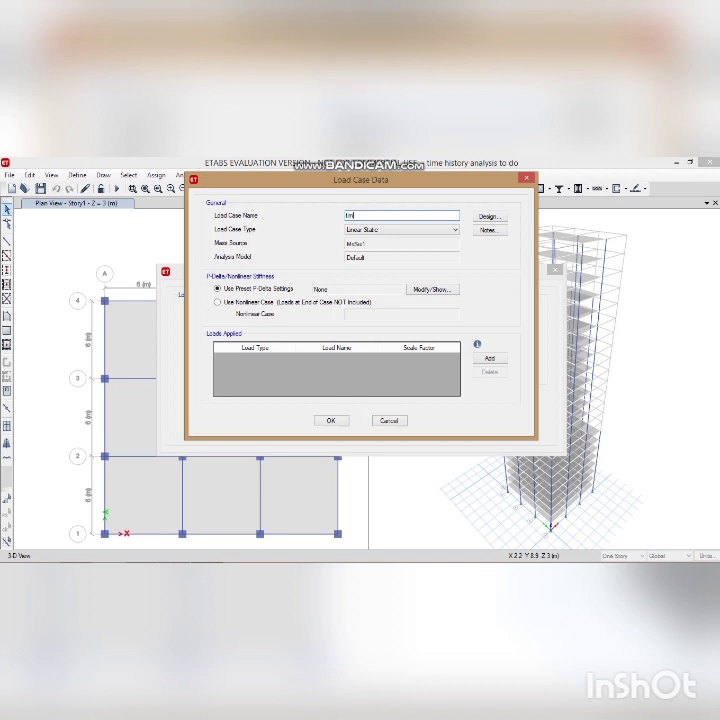
text(e history function)
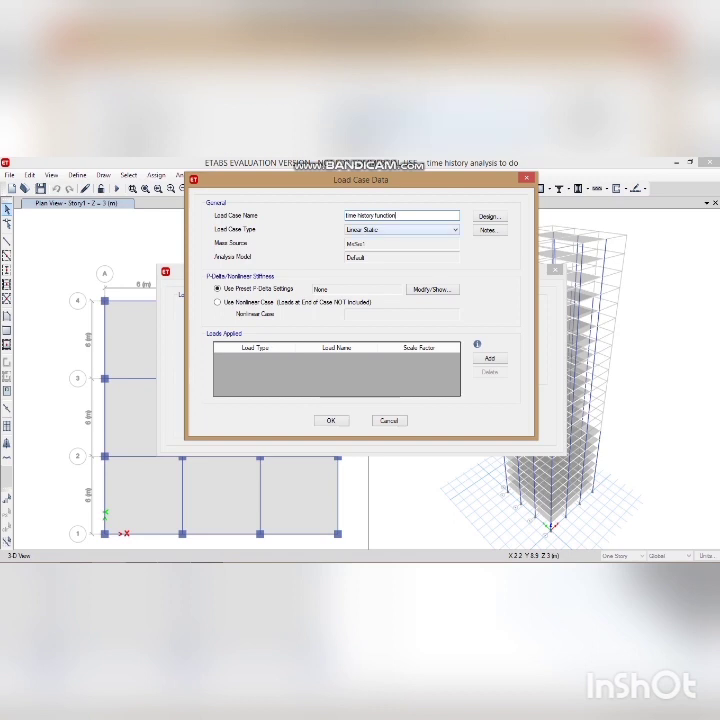
click(432, 230)
click(400, 267)
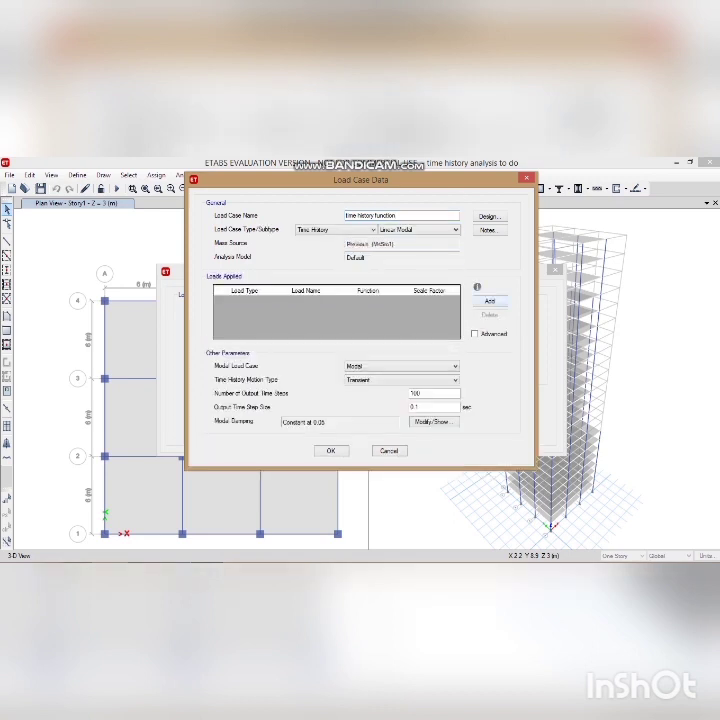
Add an Acceleration load in direction U1 to the time history case and assign function Func2 to it
click(489, 301)
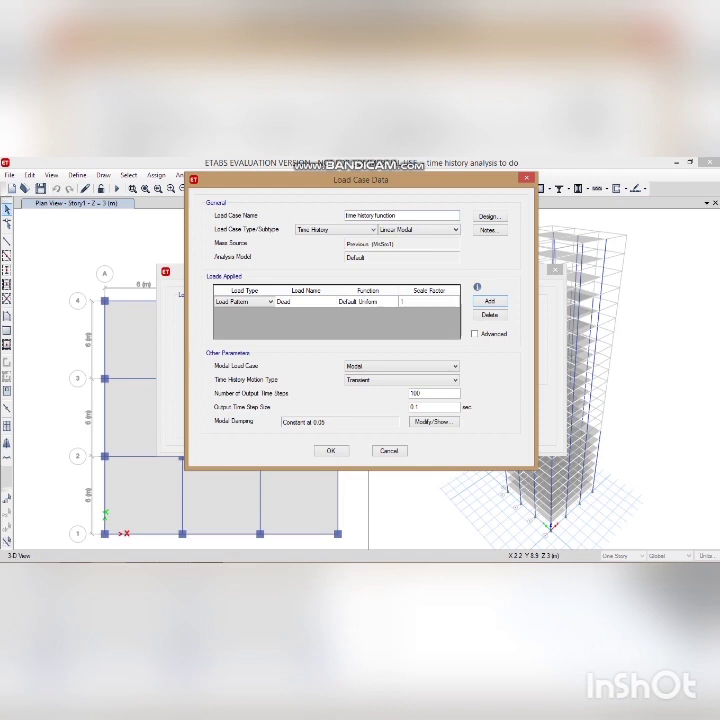
click(270, 302)
click(240, 318)
click(367, 301)
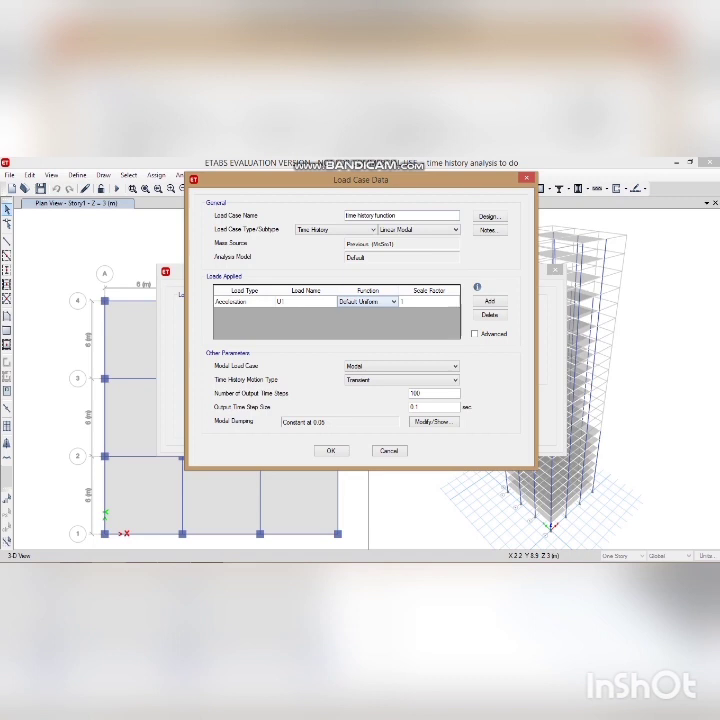
click(394, 301)
click(347, 331)
Set the acceleration load's scale factor to 1663.5 and accept the time history case and the load case list
click(429, 302)
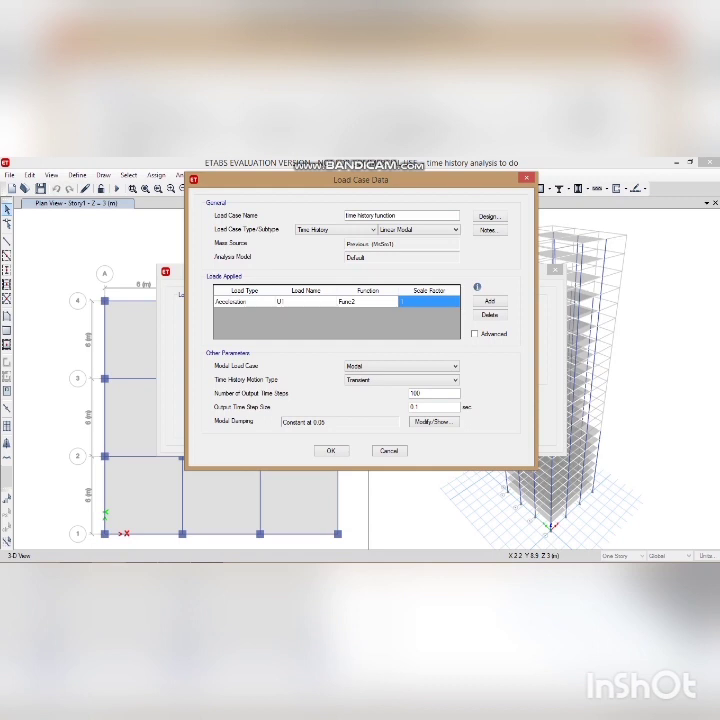
text(16)
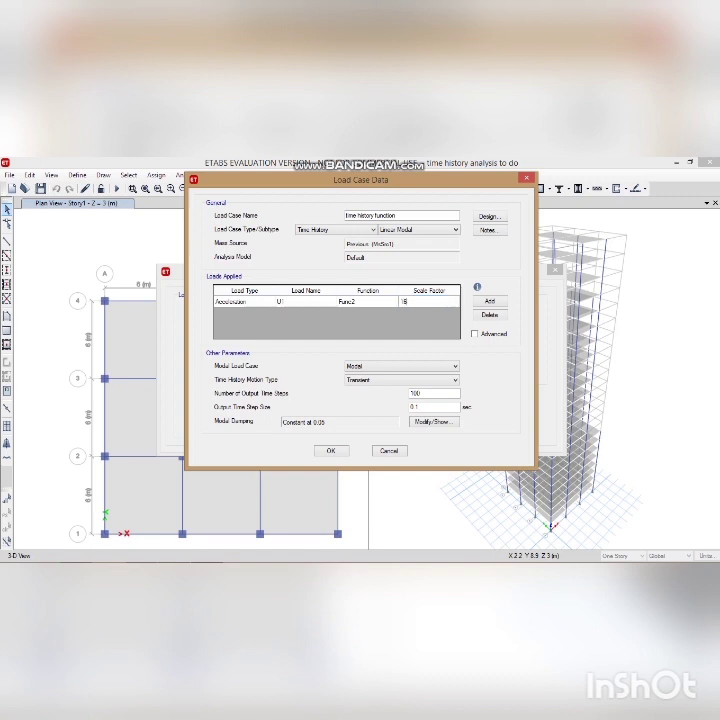
text(63.5)
click(331, 451)
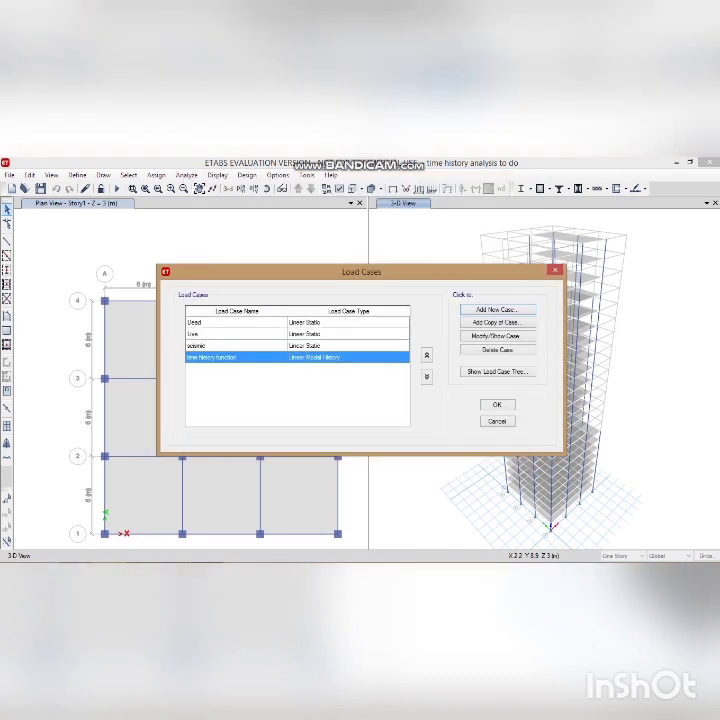
click(497, 405)
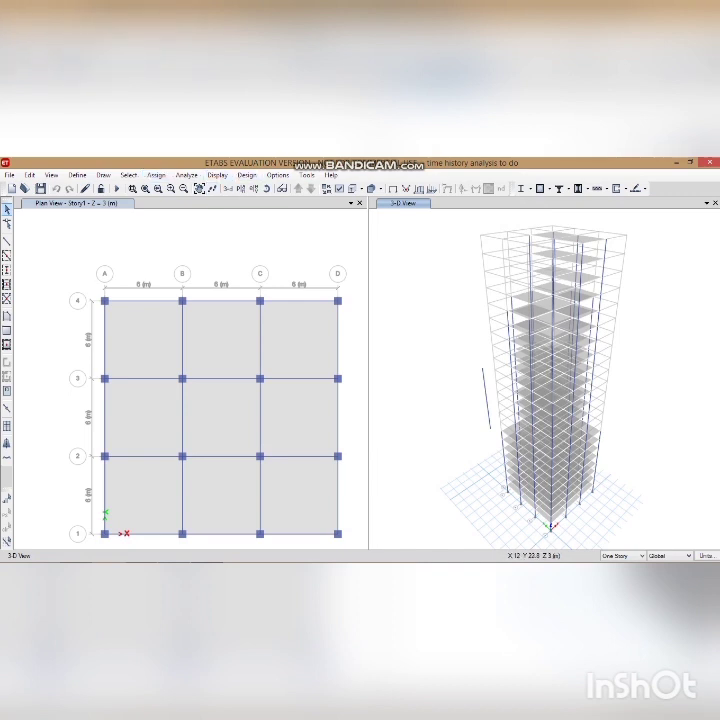
Run the analysis for the Modal, seismic and time history function cases, with Dead and Live excluded from the run
click(186, 175)
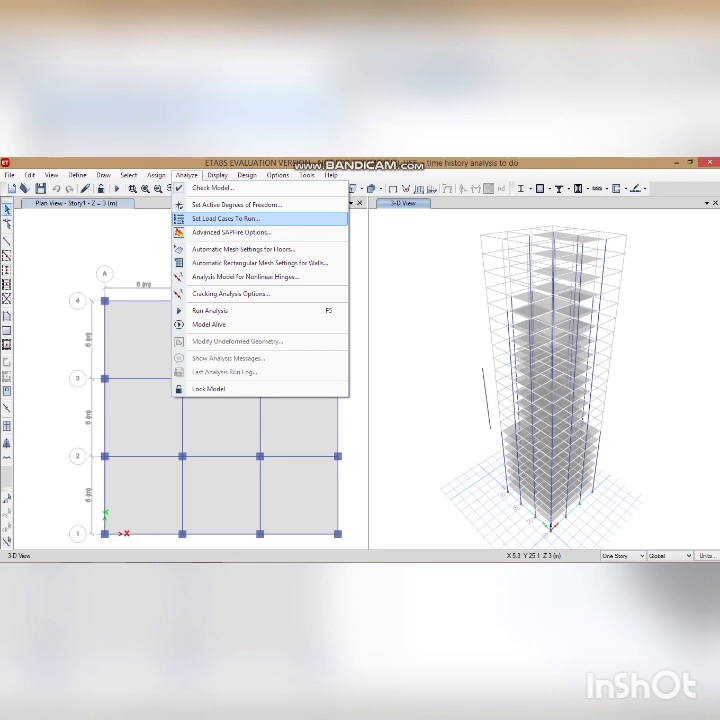
click(225, 218)
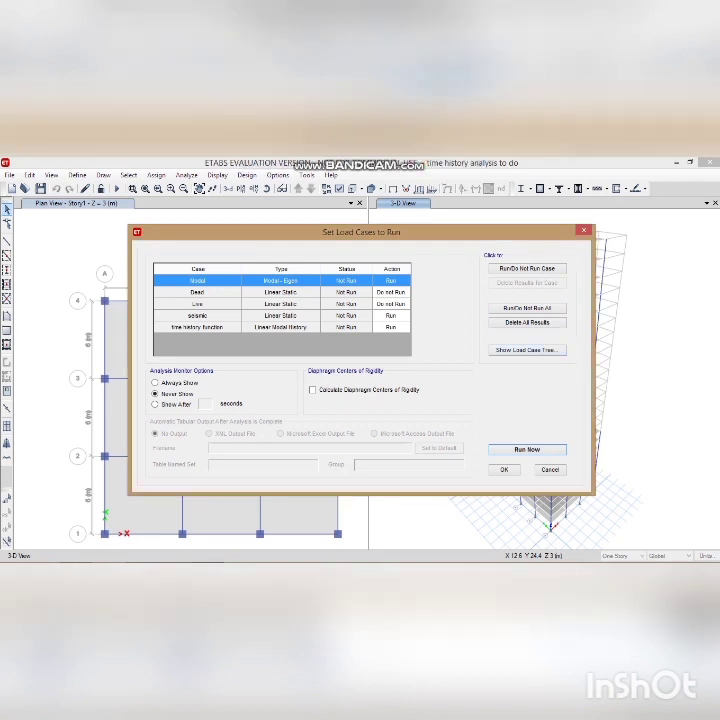
click(527, 450)
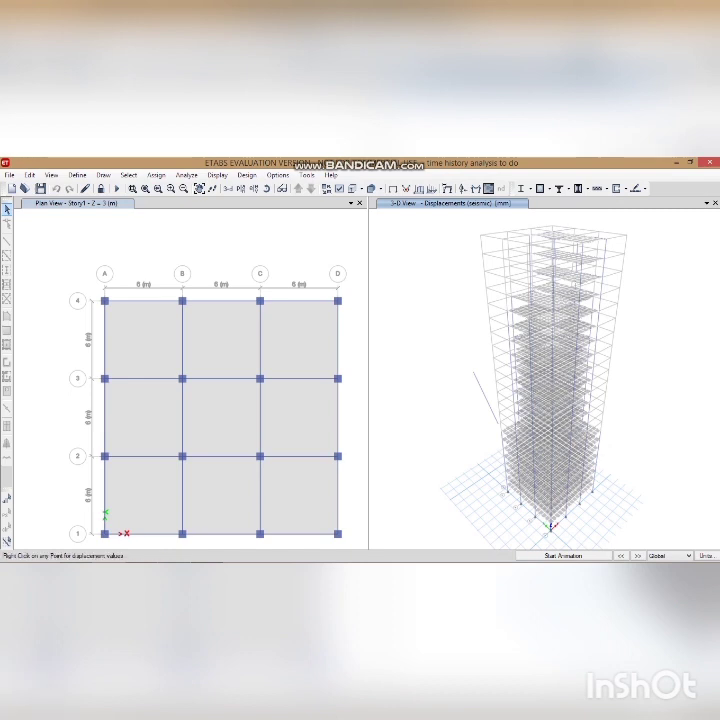
click(217, 175)
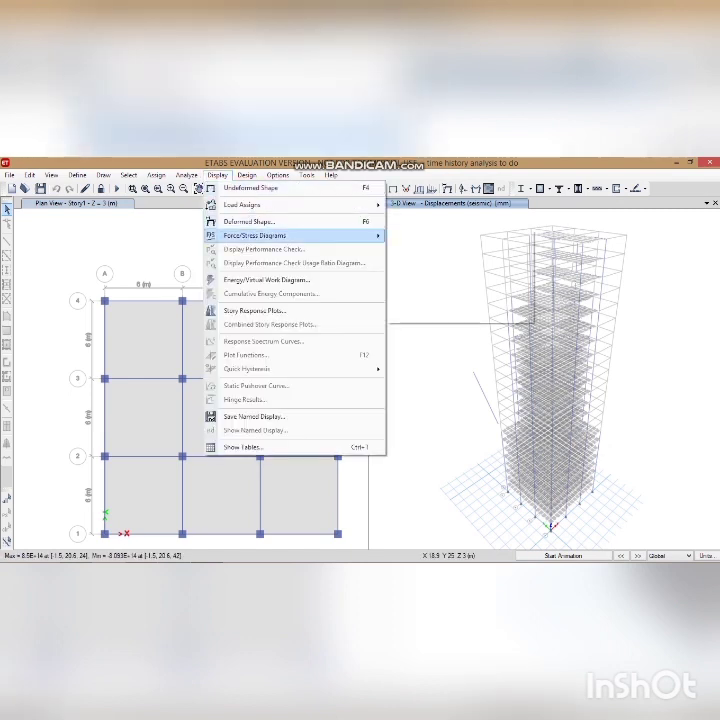
mouse_move(256, 236)
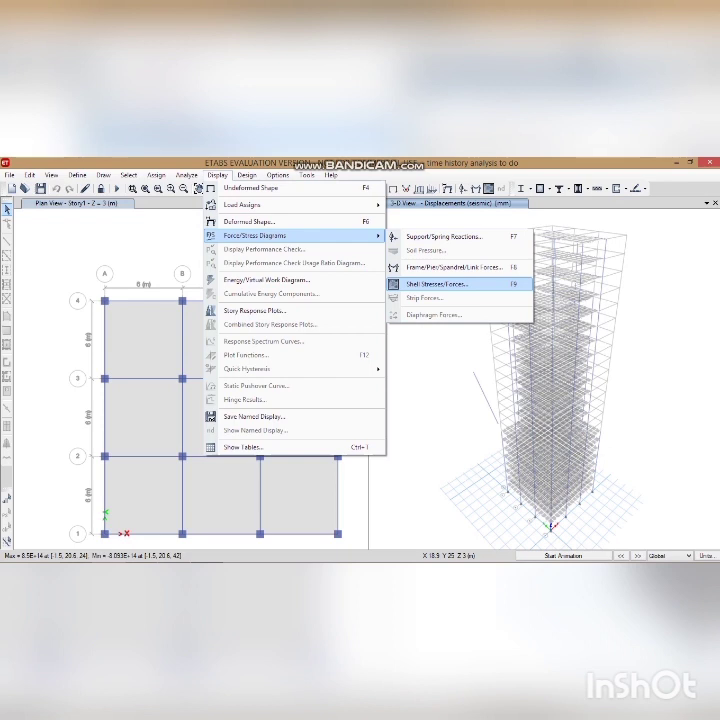
click(437, 284)
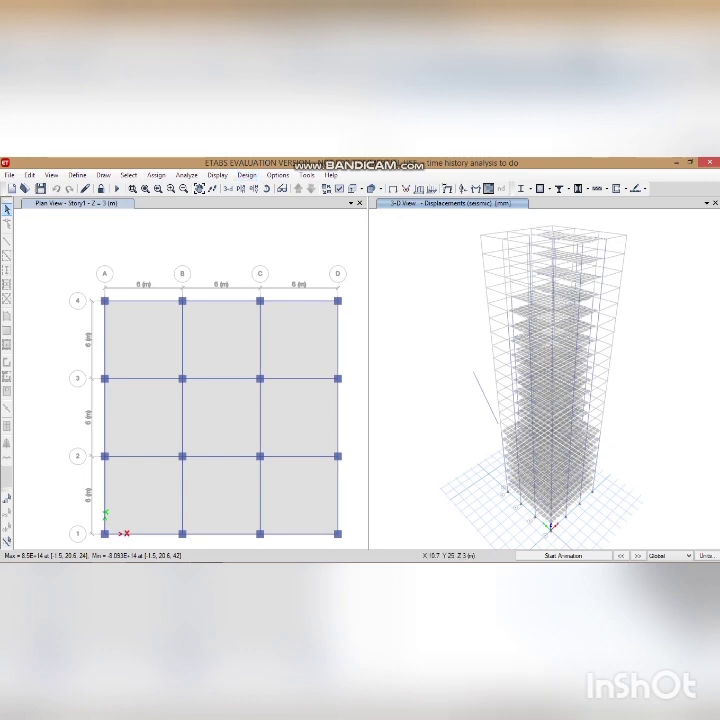
Run the concrete frame design check and accept reiterating analysis and design for the frames whose analysis and design sections differ
click(246, 175)
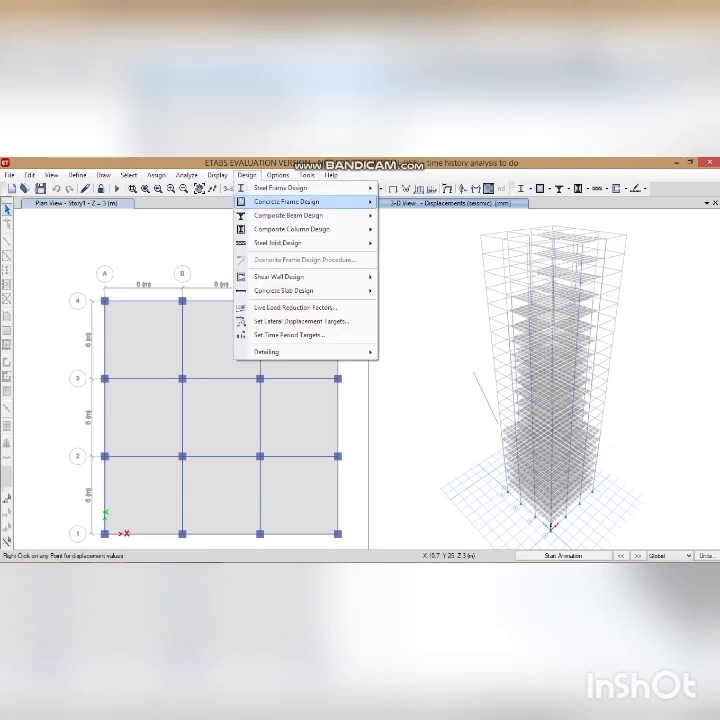
mouse_move(290, 188)
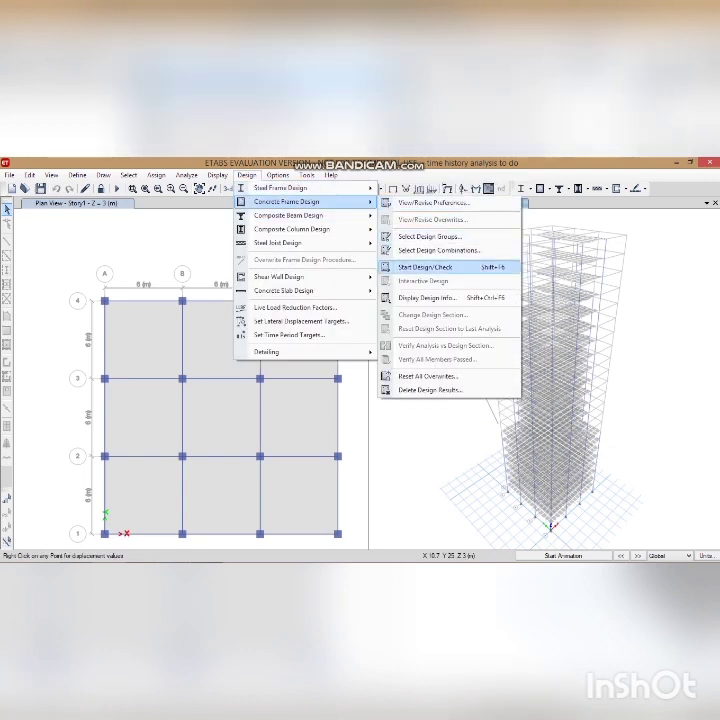
click(425, 267)
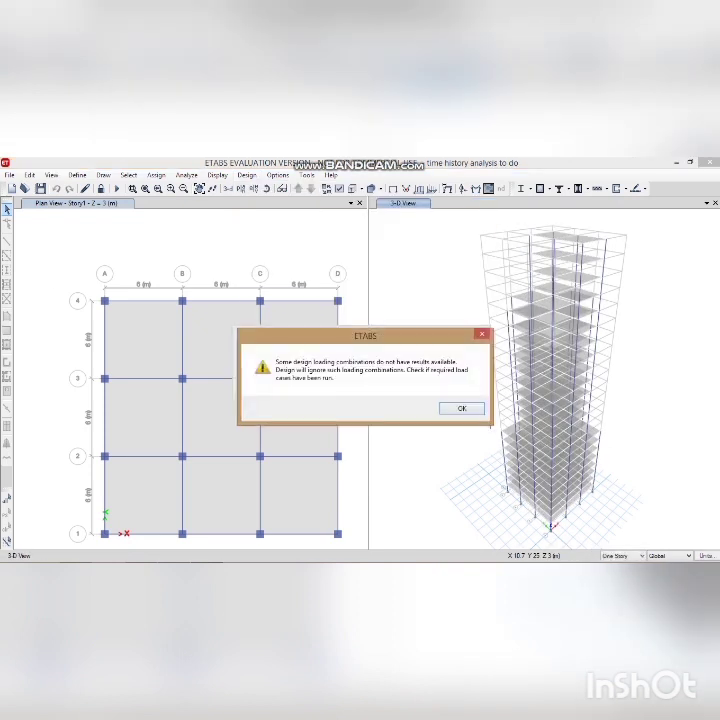
key(Return)
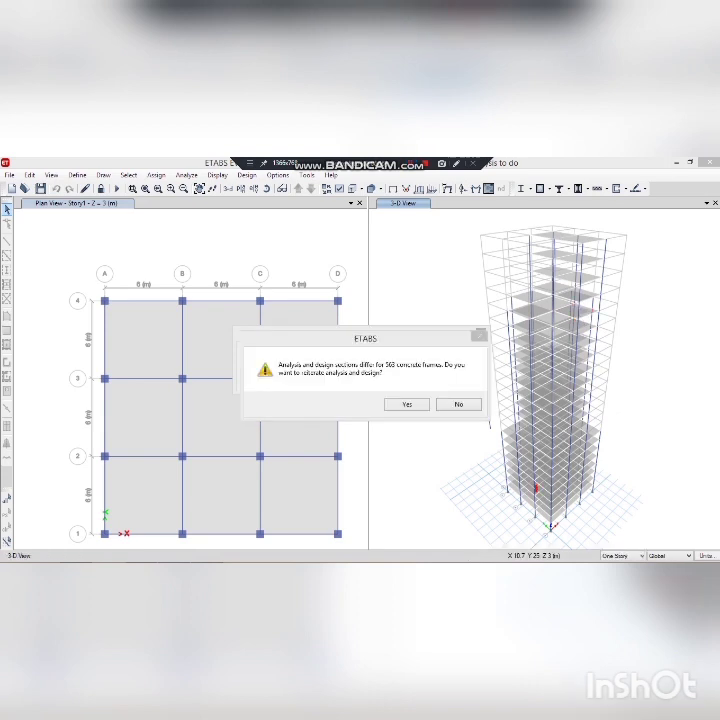
click(407, 404)
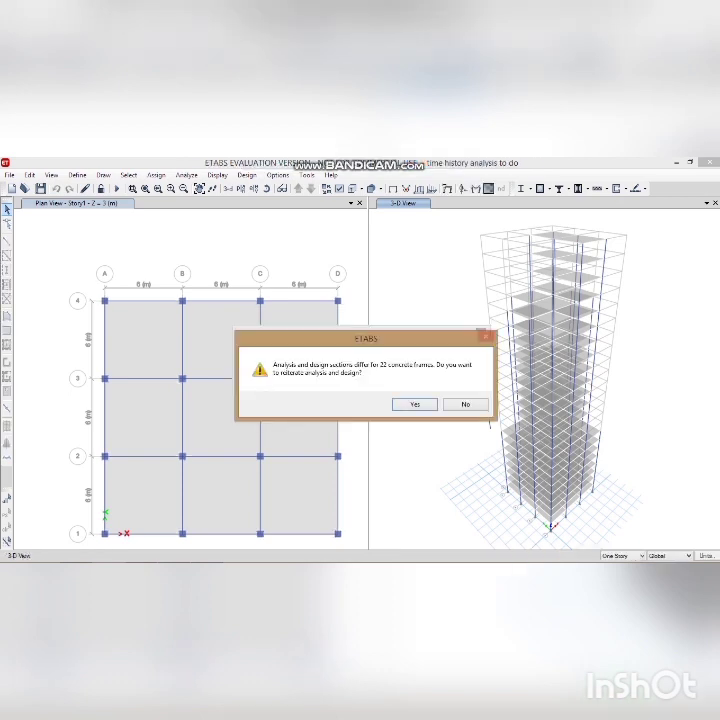
key(Return)
key(Return)
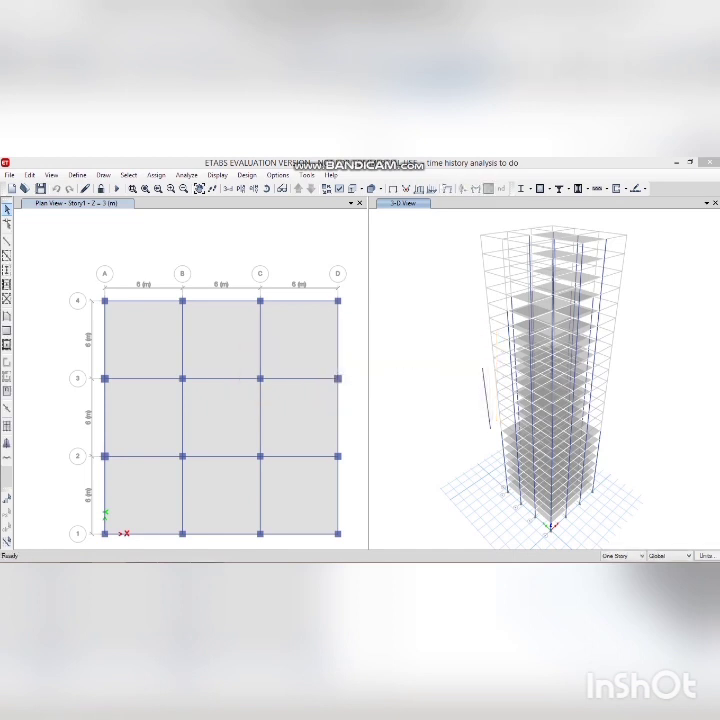